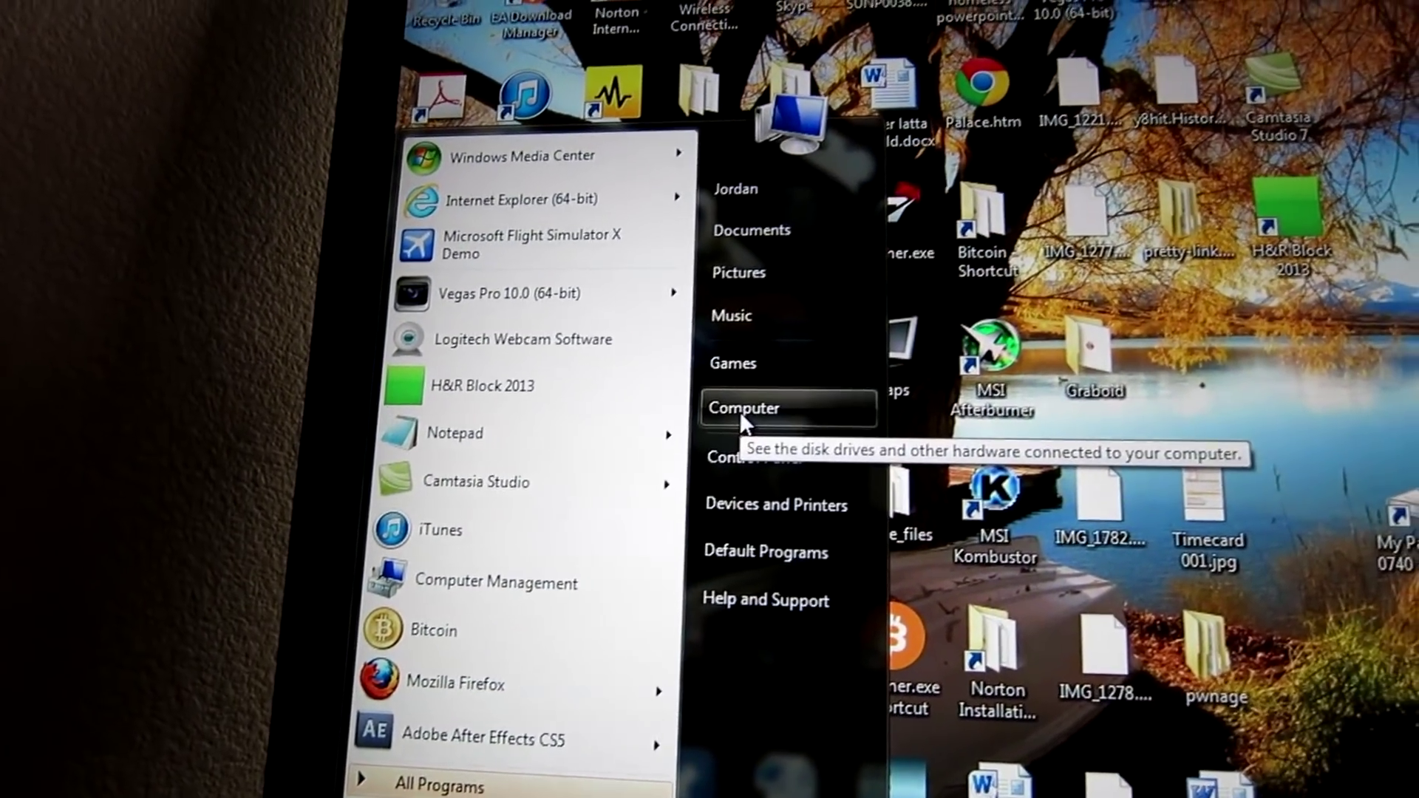
- Dismiss the Start menu's program list to show the bare Windows 7 desktop
{"action": "left_click", "coordinate": [784, 381]}
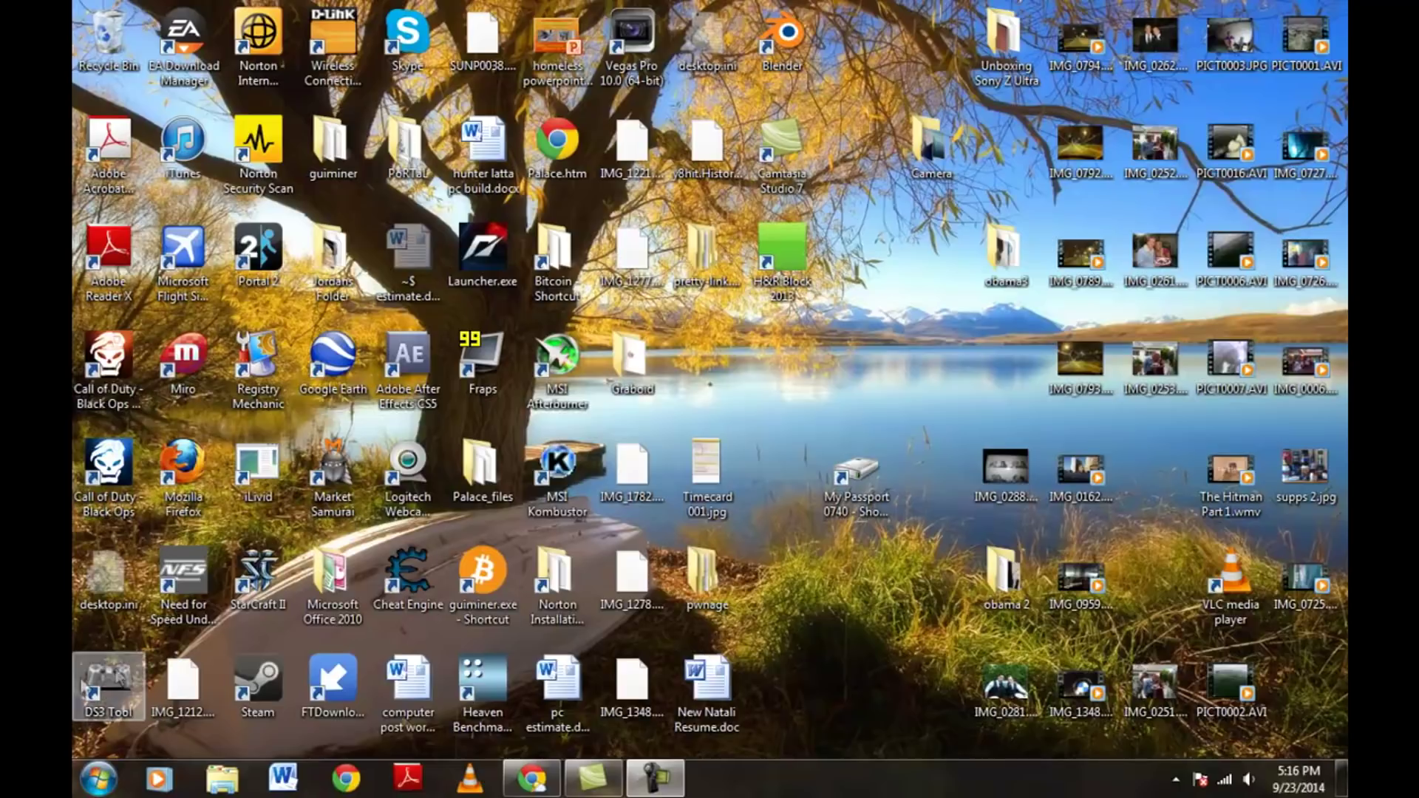
- Open Control Panel from Start, then open Administrative Tools, both maximized
{"action": "left_click", "coordinate": [98, 781]}
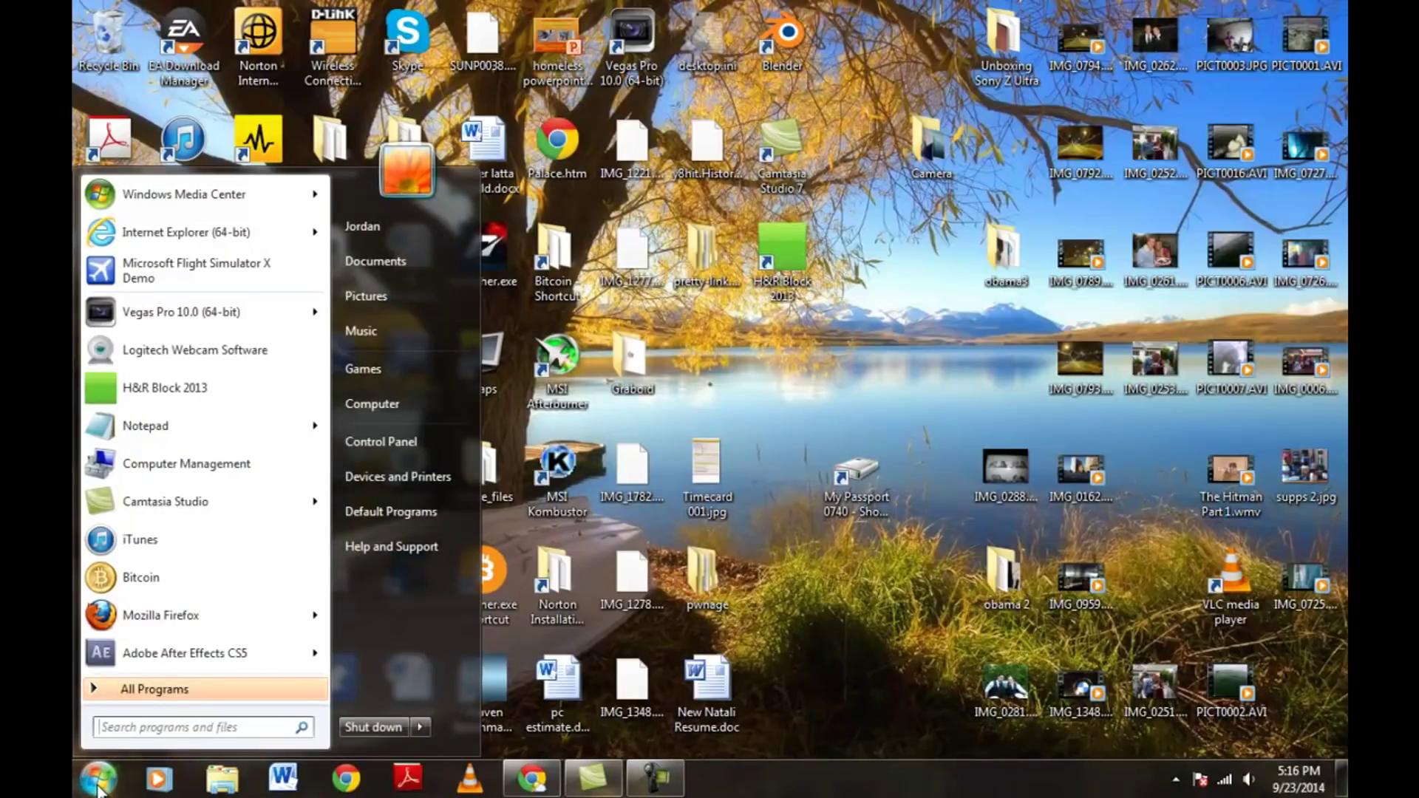
{"action": "left_click", "coordinate": [377, 444]}
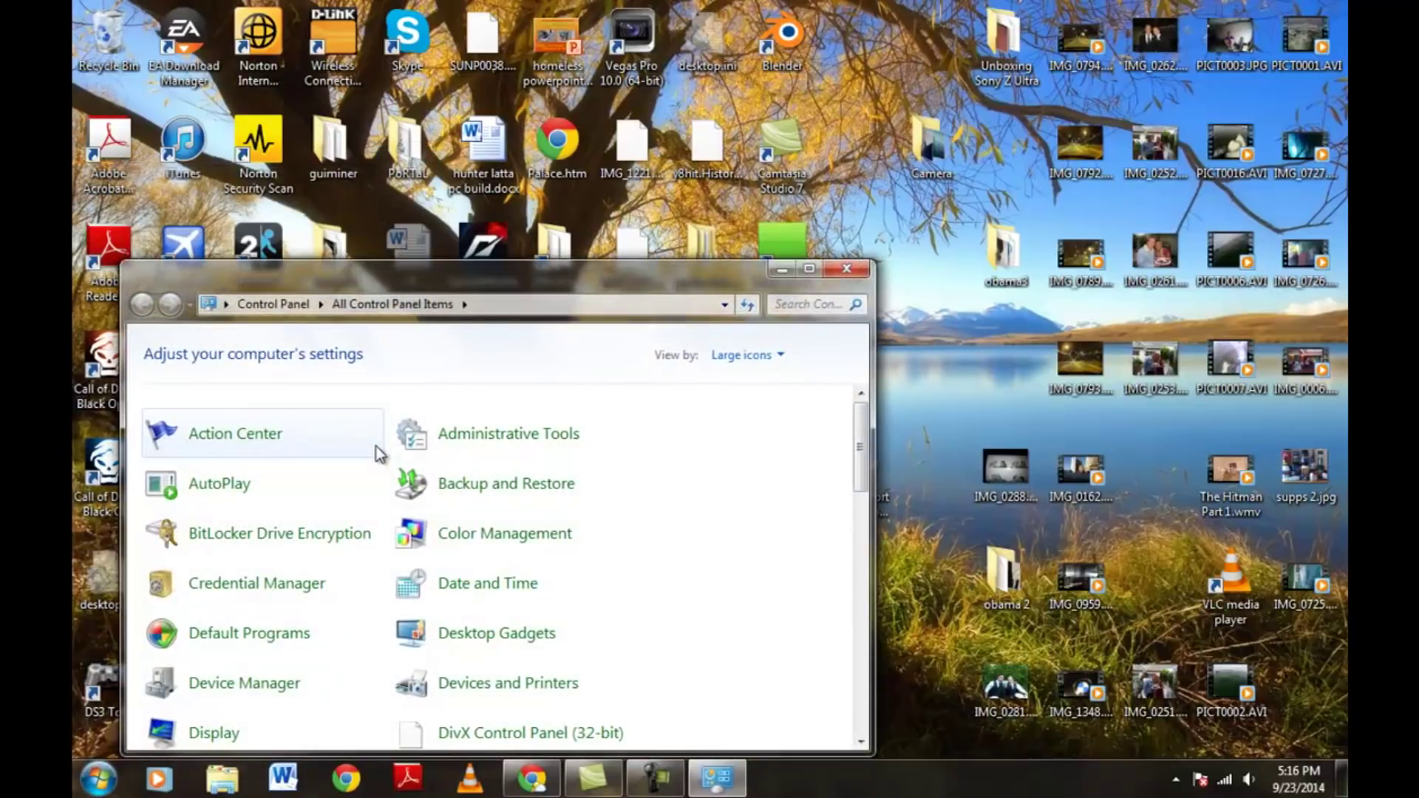
{"action": "left_click_drag", "start_coordinate": [739, 283], "coordinate": [870, 57]}
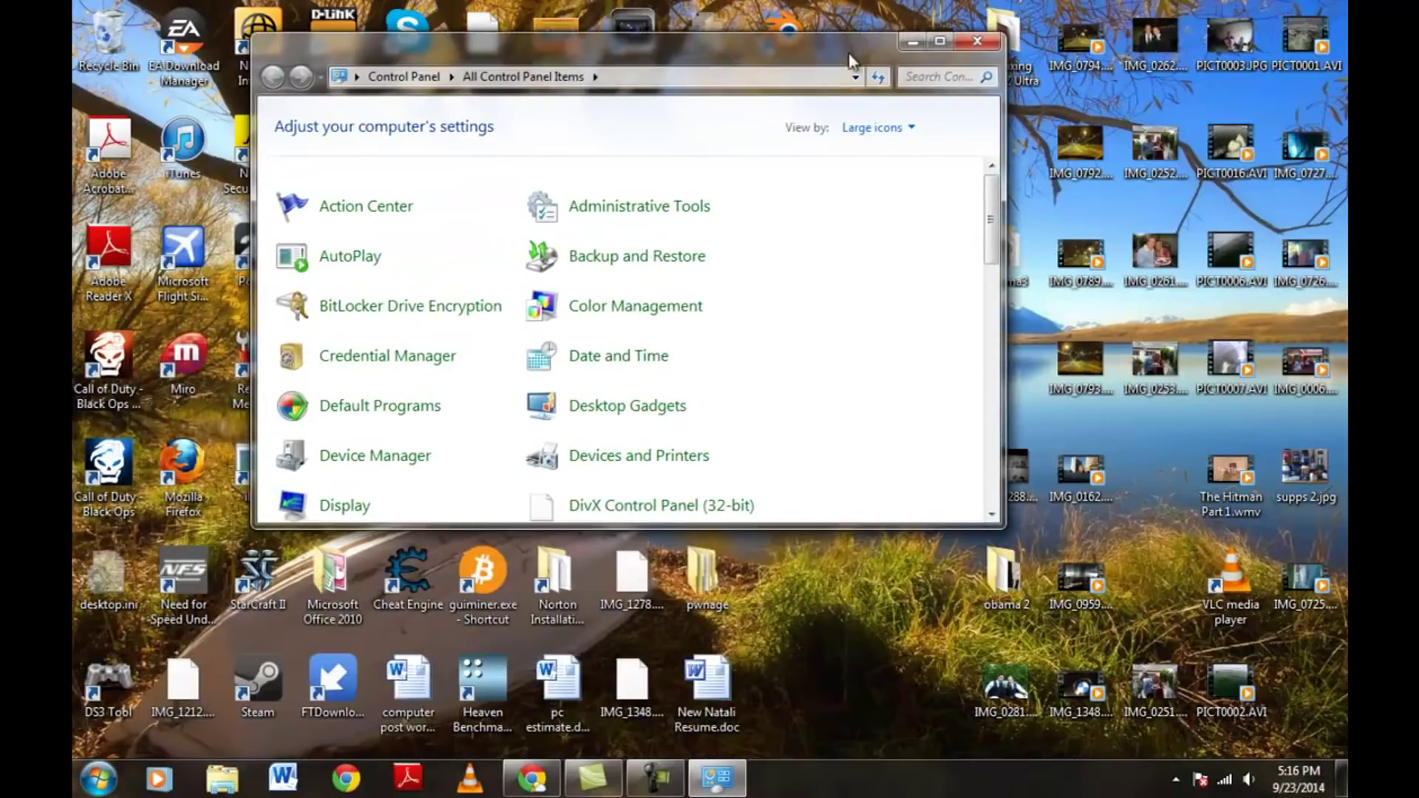
{"action": "left_click", "coordinate": [940, 42]}
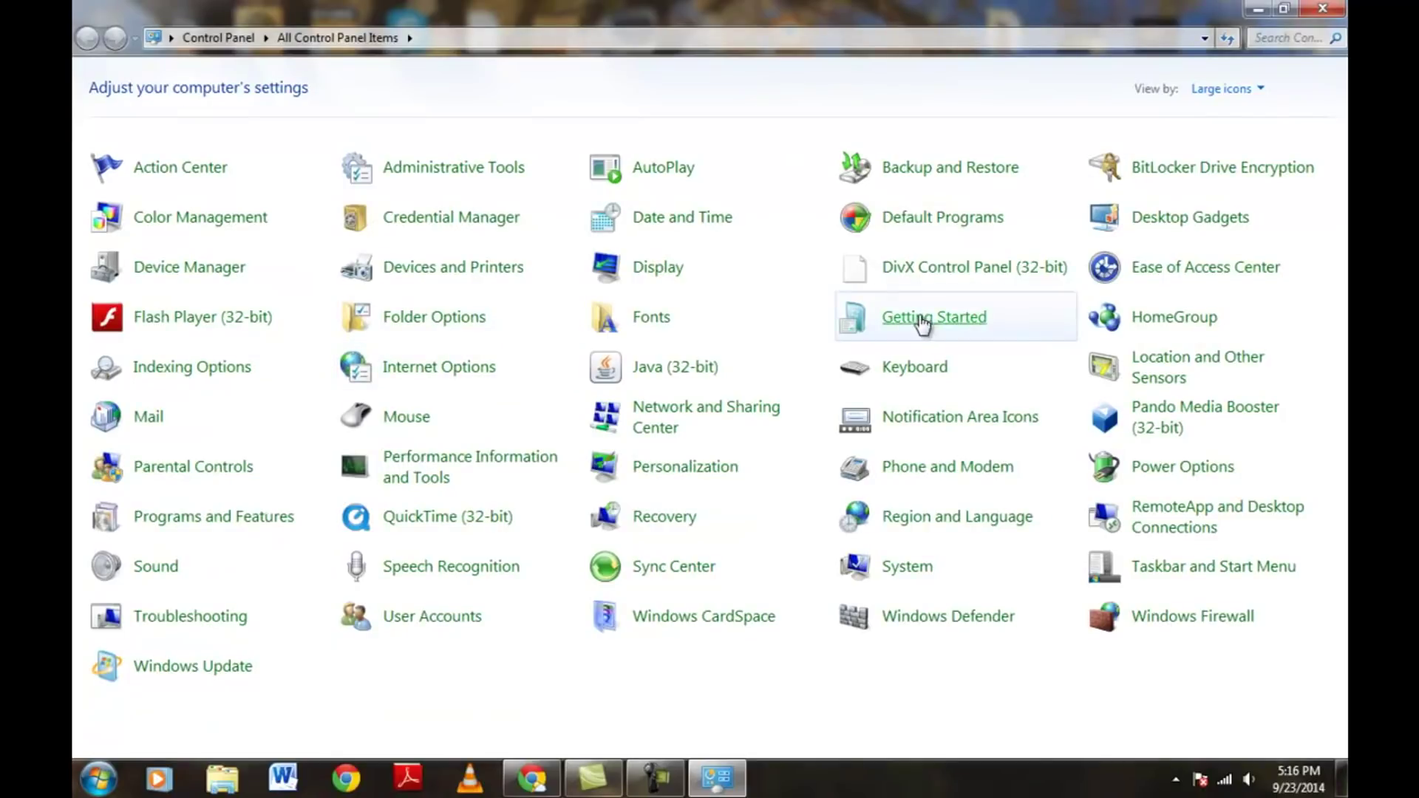
{"action": "left_click", "coordinate": [422, 173]}
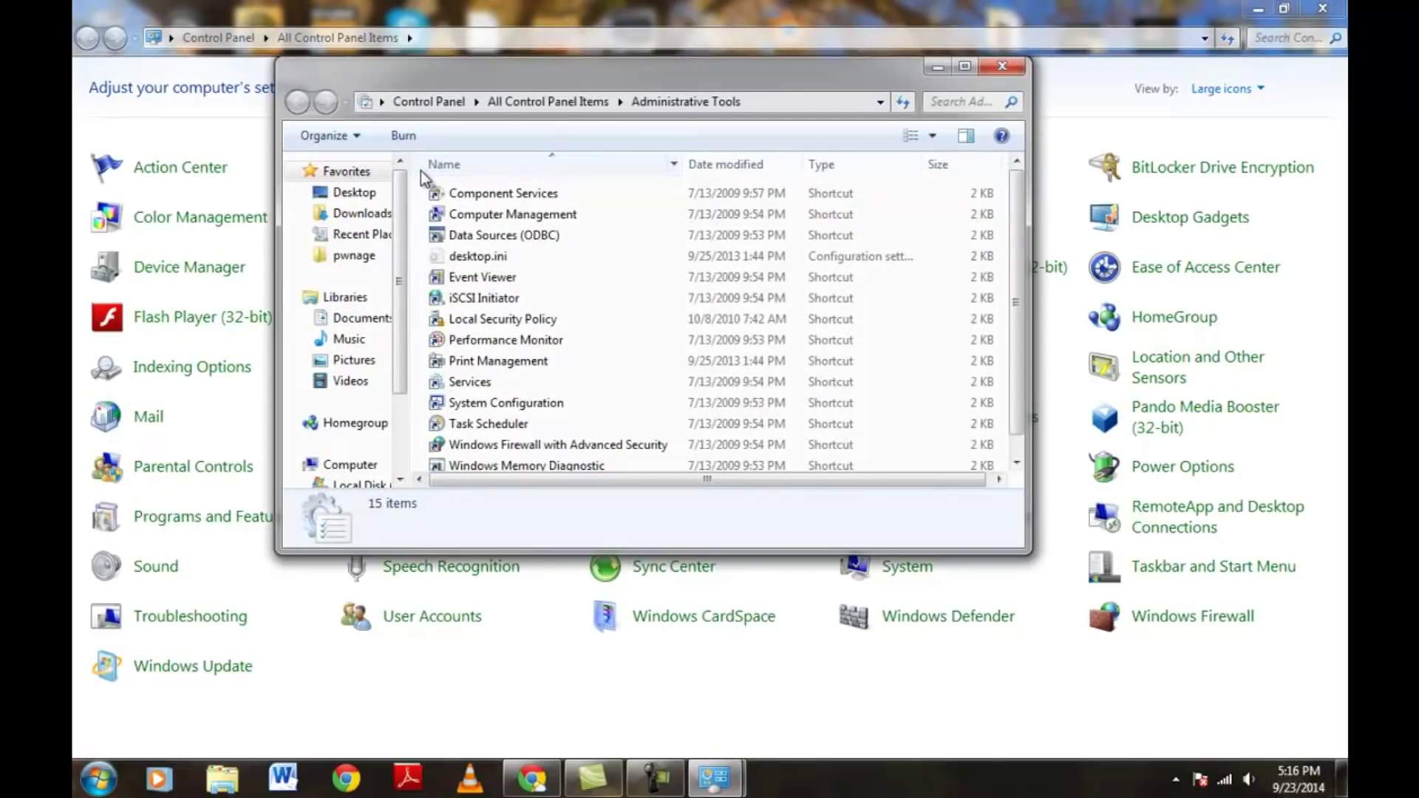
{"action": "left_click", "coordinate": [966, 68]}
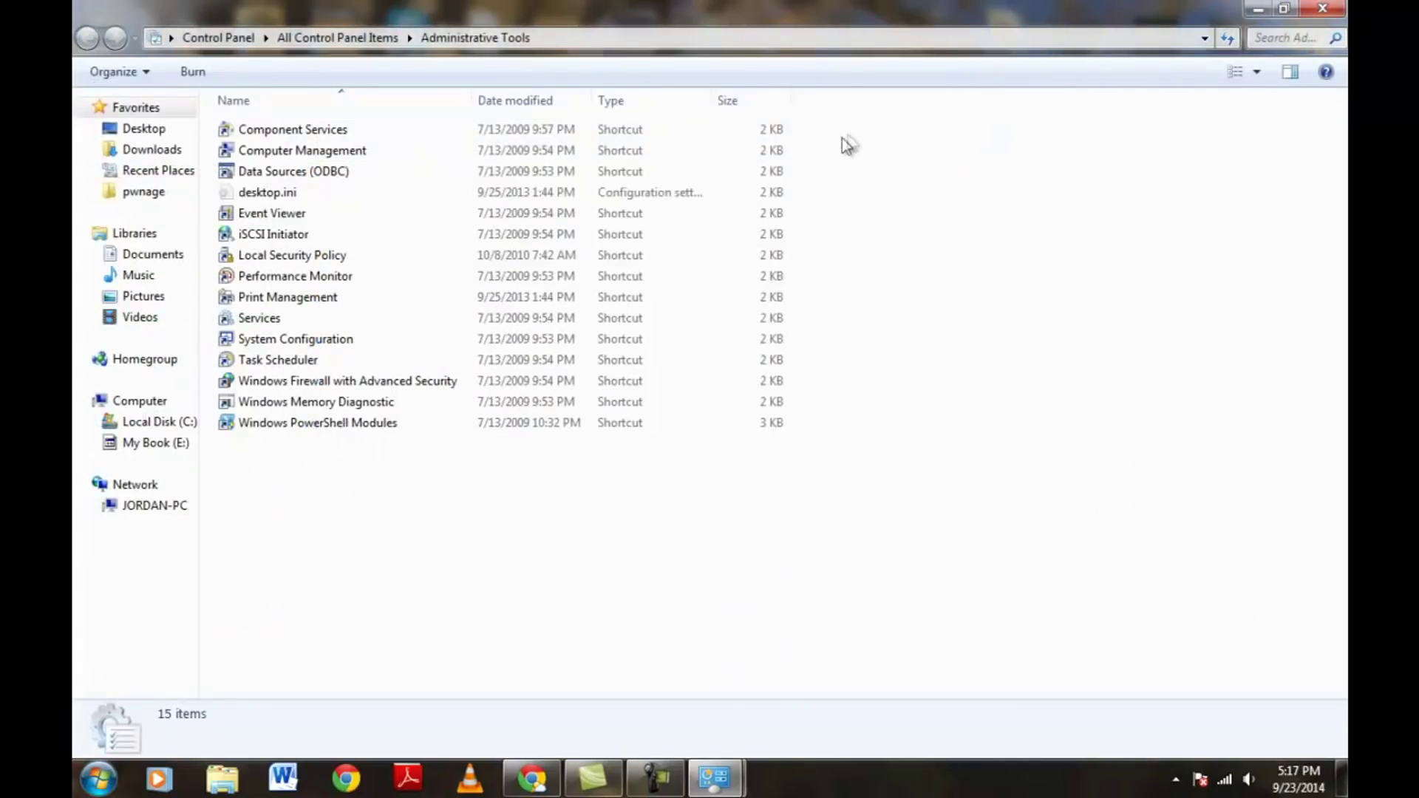
- Launch Computer Management and go to Storage > Disk Management to list Disks 0–2
{"action": "double_click", "coordinate": [293, 153]}
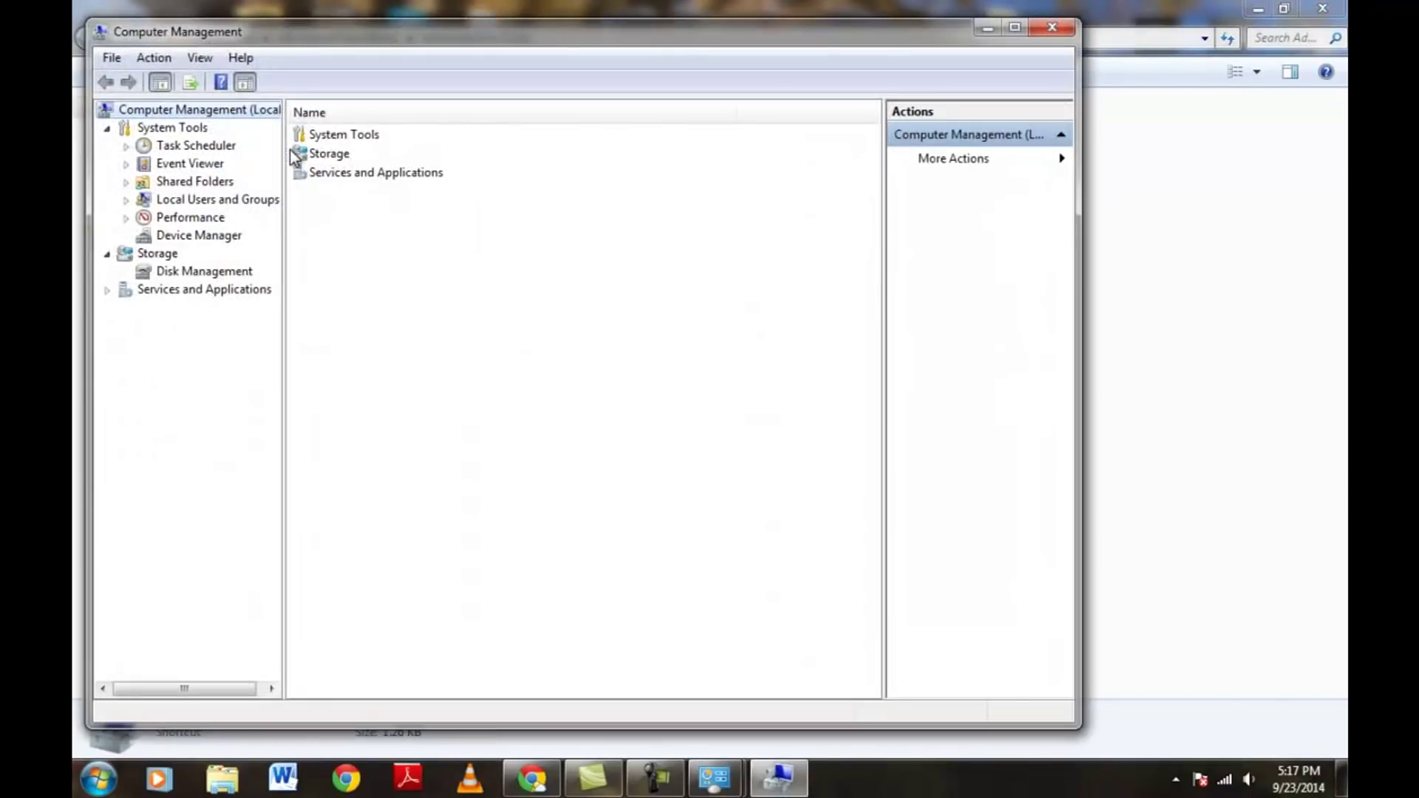
{"action": "left_click_drag", "start_coordinate": [383, 42], "coordinate": [372, 40]}
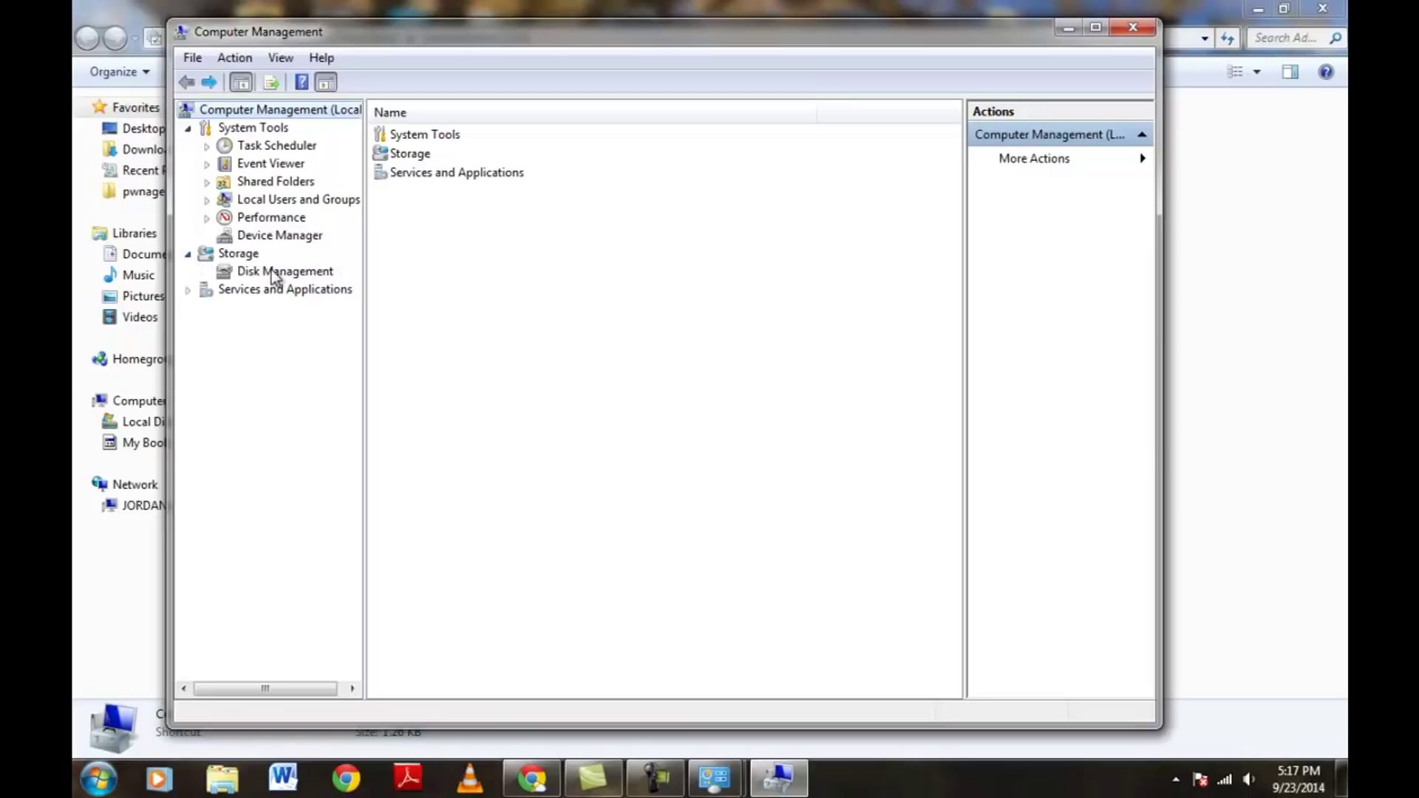
{"action": "left_click", "coordinate": [272, 276]}
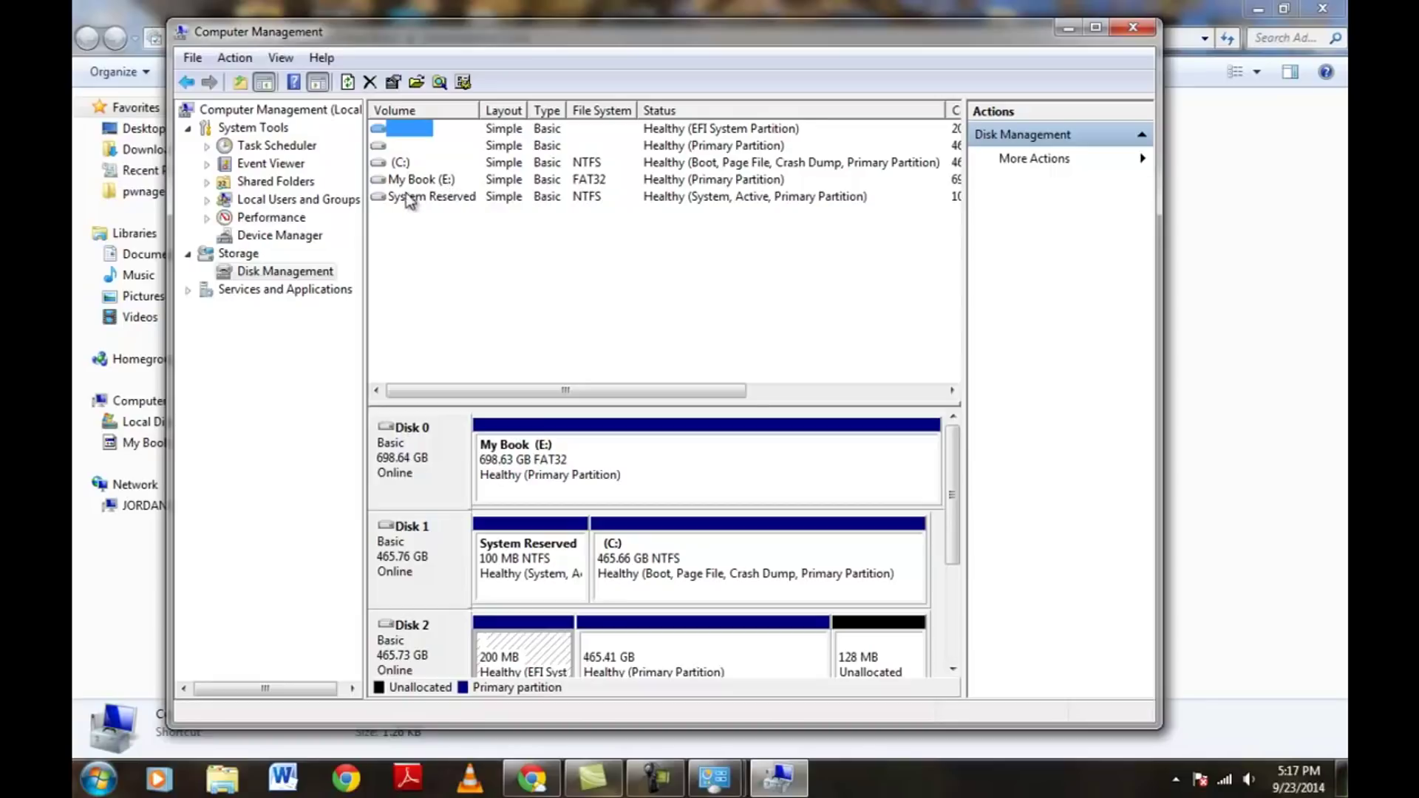
- Scroll the volume list right to reveal the Capacity and Free Space columns
{"action": "mouse_move", "coordinate": [704, 393]}
{"action": "left_mouse_down"}
{"action": "mouse_move", "coordinate": [807, 401]}
{"action": "mouse_move", "coordinate": [697, 400]}
{"action": "left_mouse_up"}
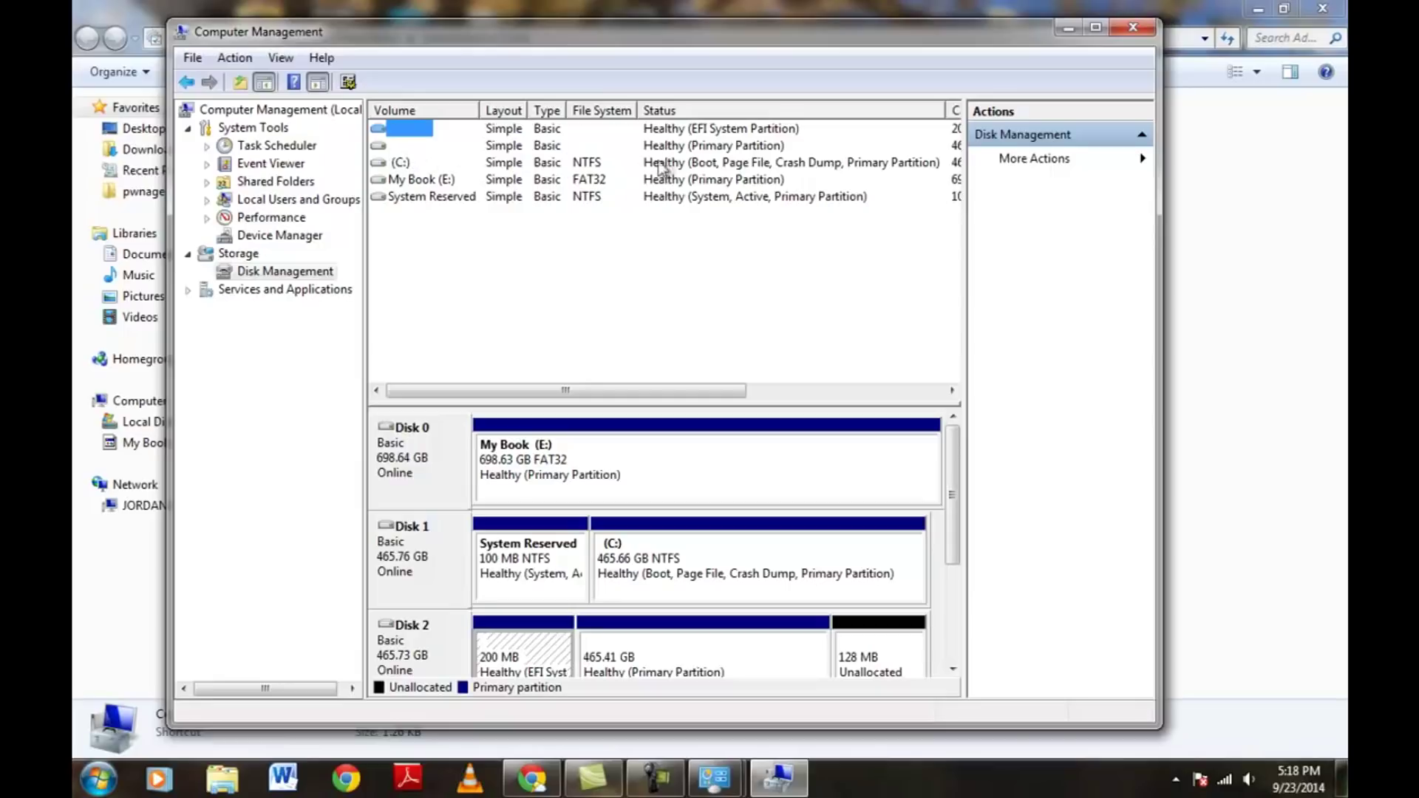
{"action": "left_click_drag", "start_coordinate": [670, 388], "coordinate": [829, 389]}
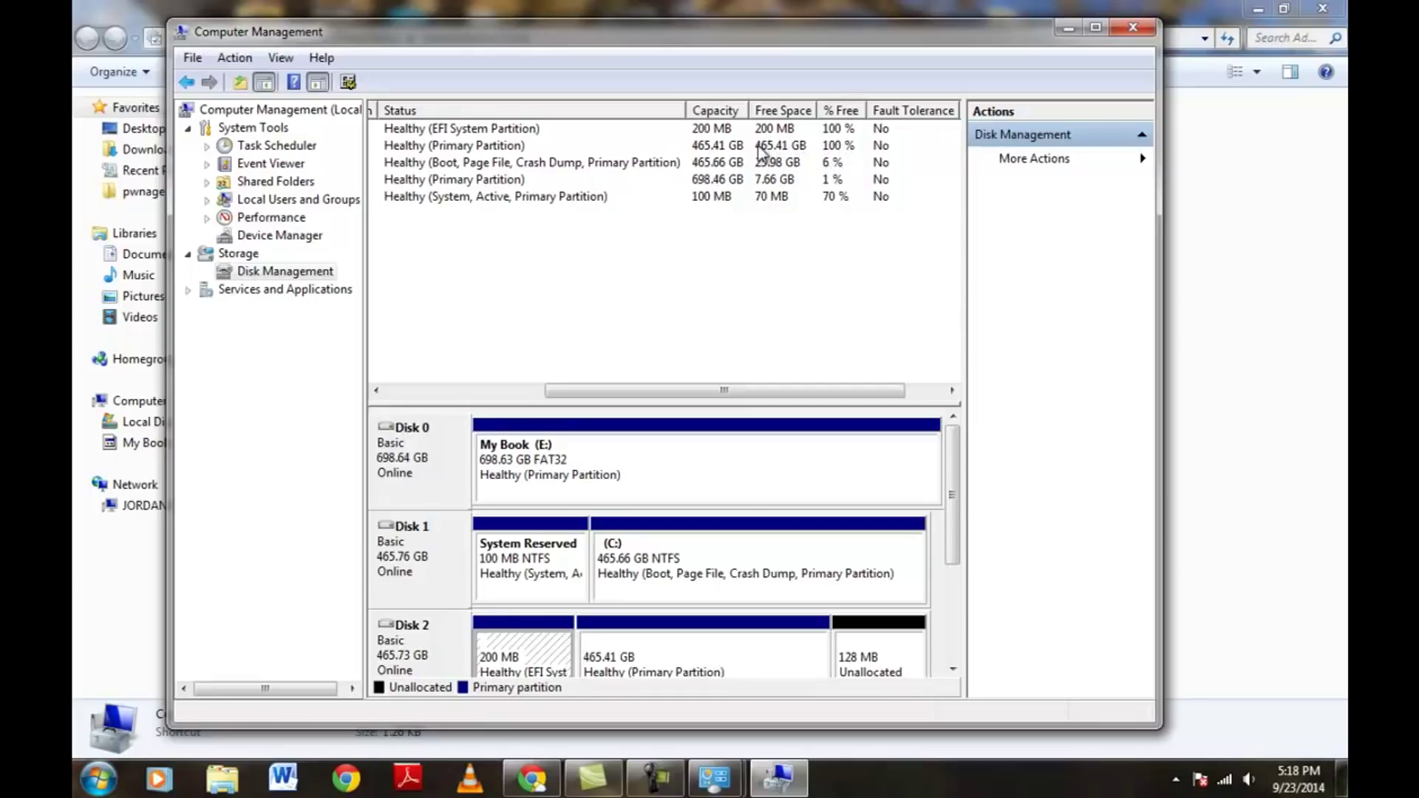
- Scroll the volume list back left to view the full table with Disk 2's partitions
{"action": "left_click_drag", "start_coordinate": [785, 394], "coordinate": [586, 397]}
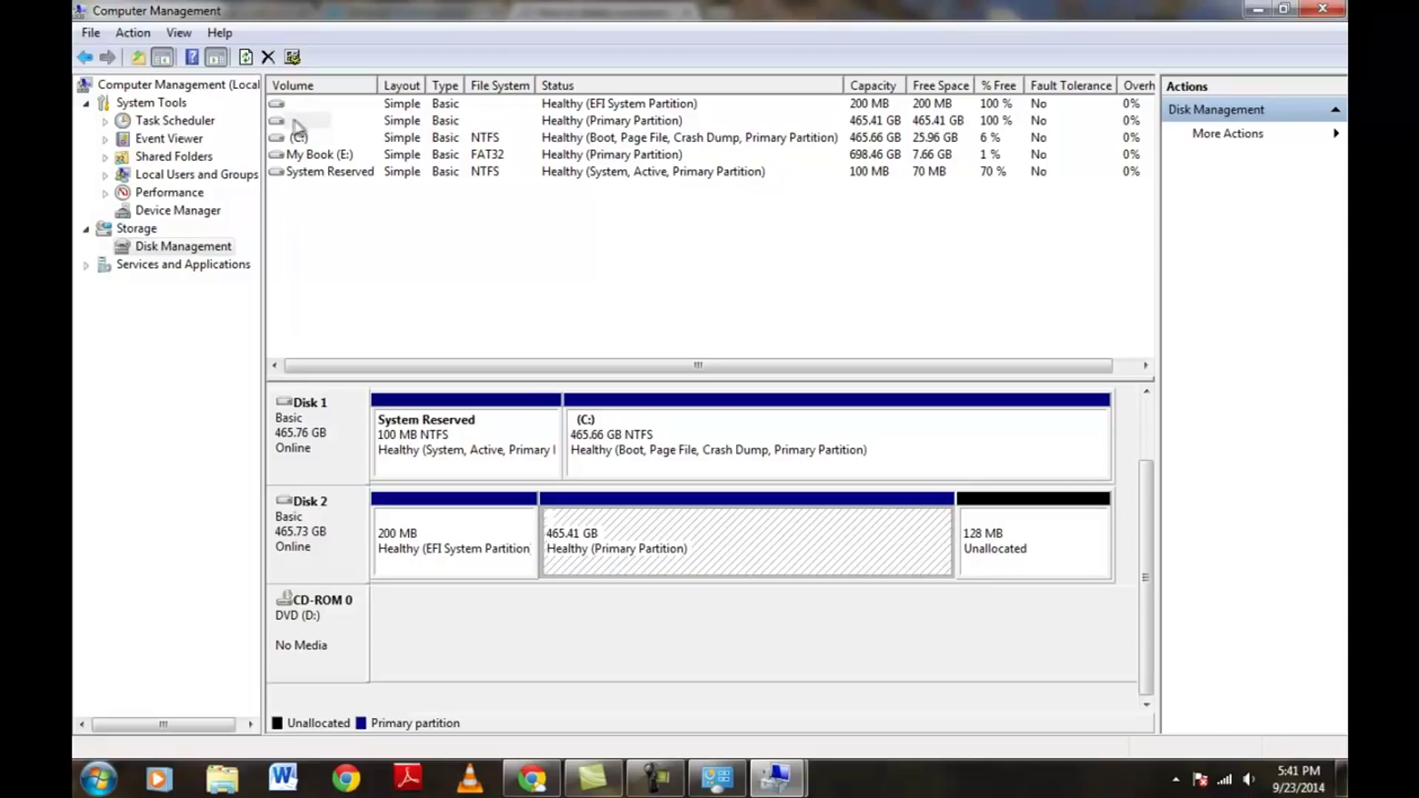
{"action": "right_click", "coordinate": [295, 120]}
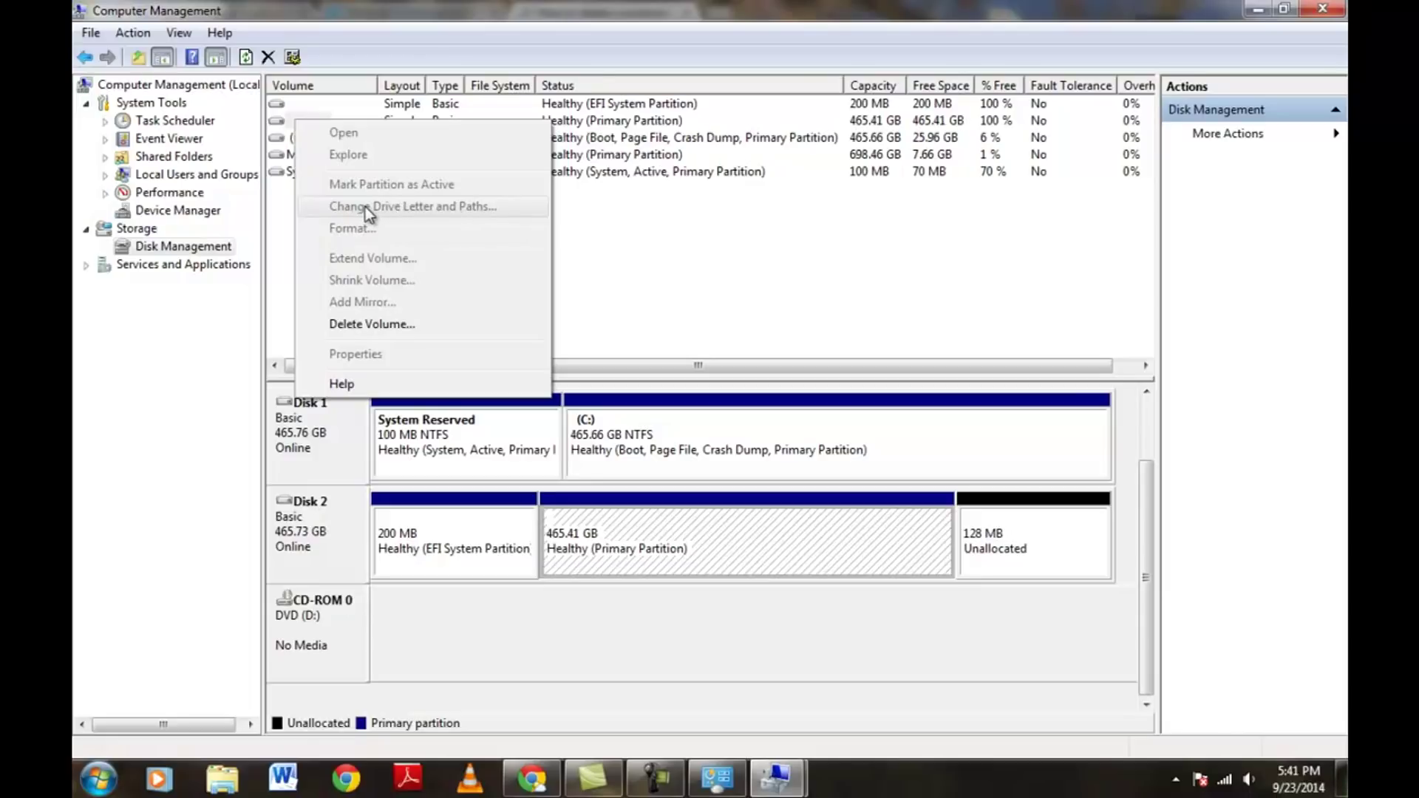
{"action": "left_click", "coordinate": [288, 120]}
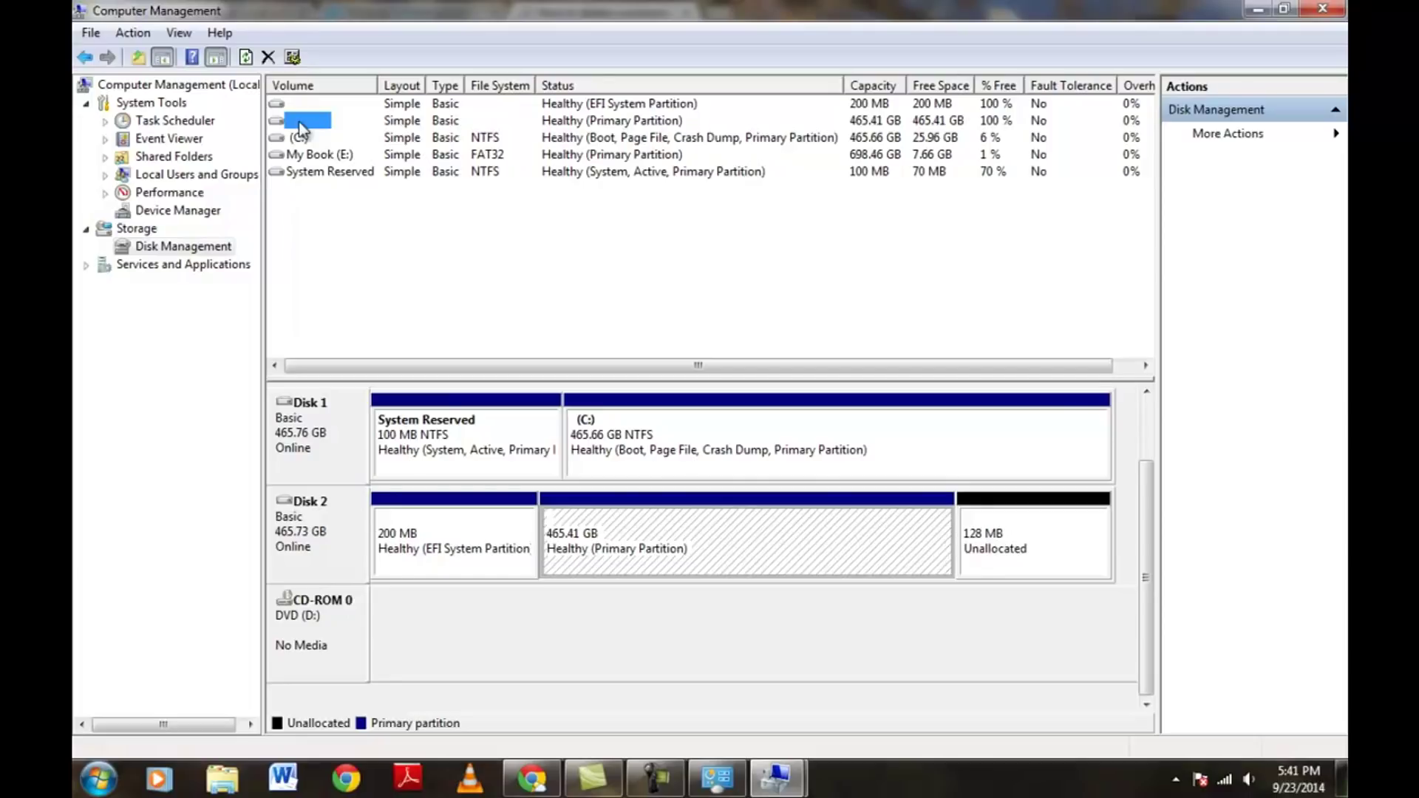
{"action": "right_click", "coordinate": [301, 129]}
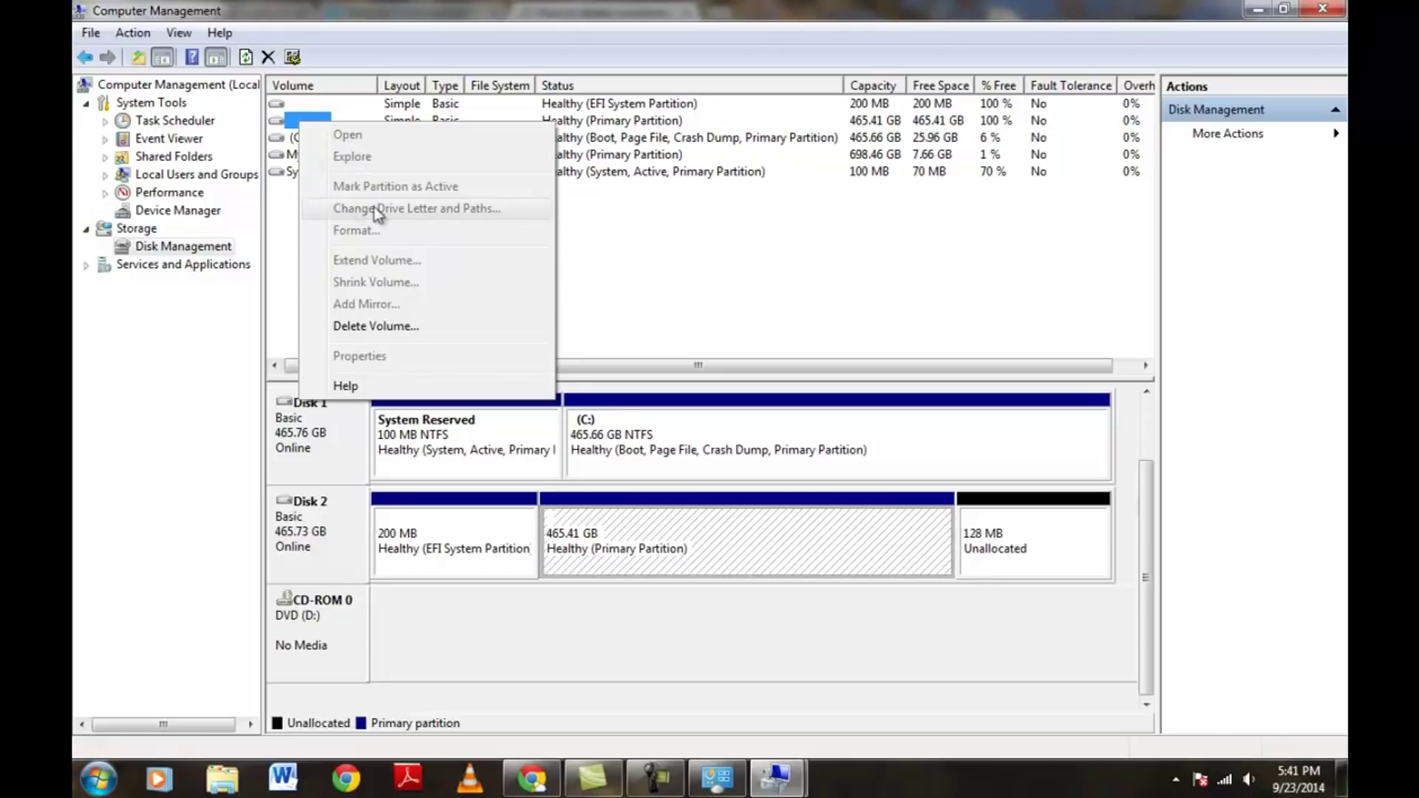
{"action": "left_click", "coordinate": [295, 117]}
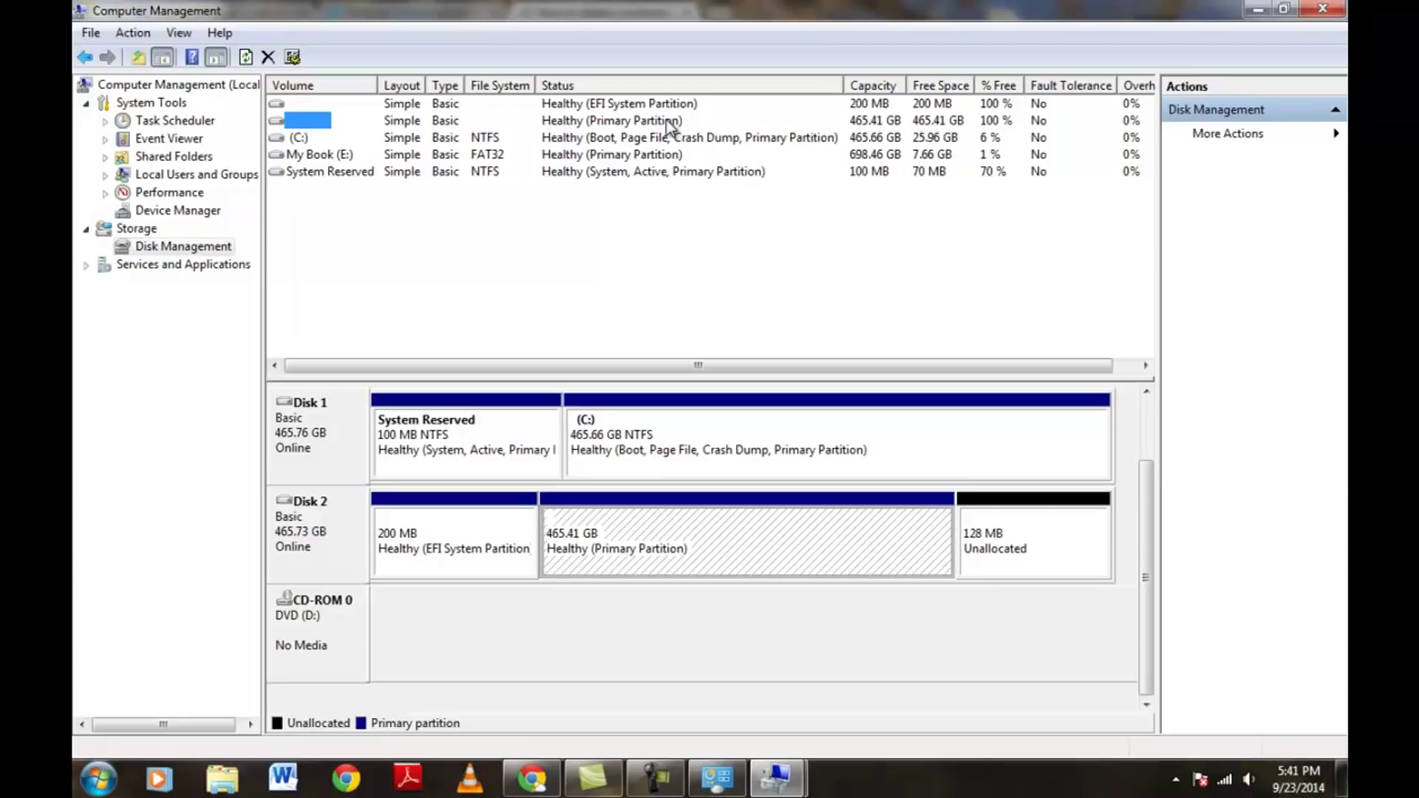
{"action": "right_click", "coordinate": [309, 123]}
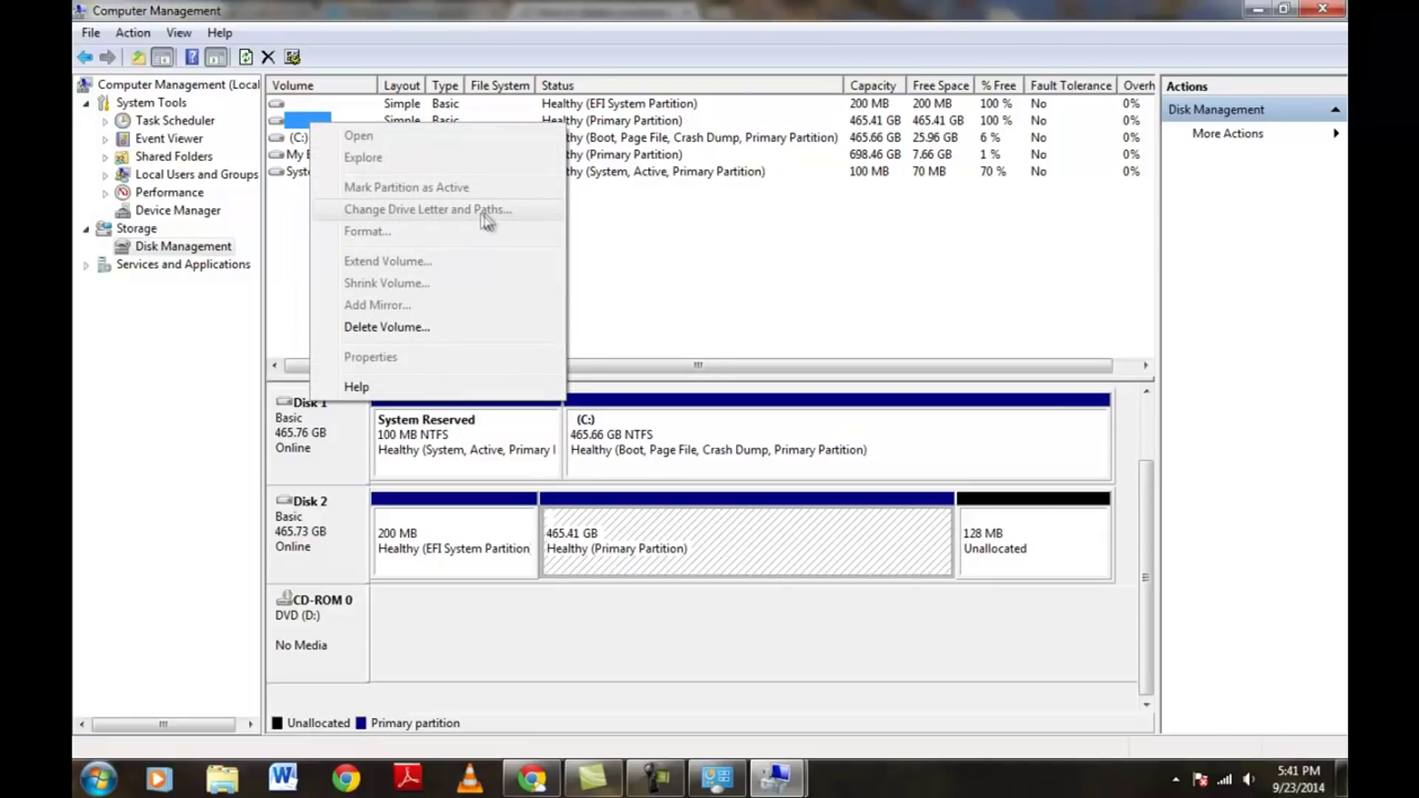
{"action": "left_click", "coordinate": [595, 131]}
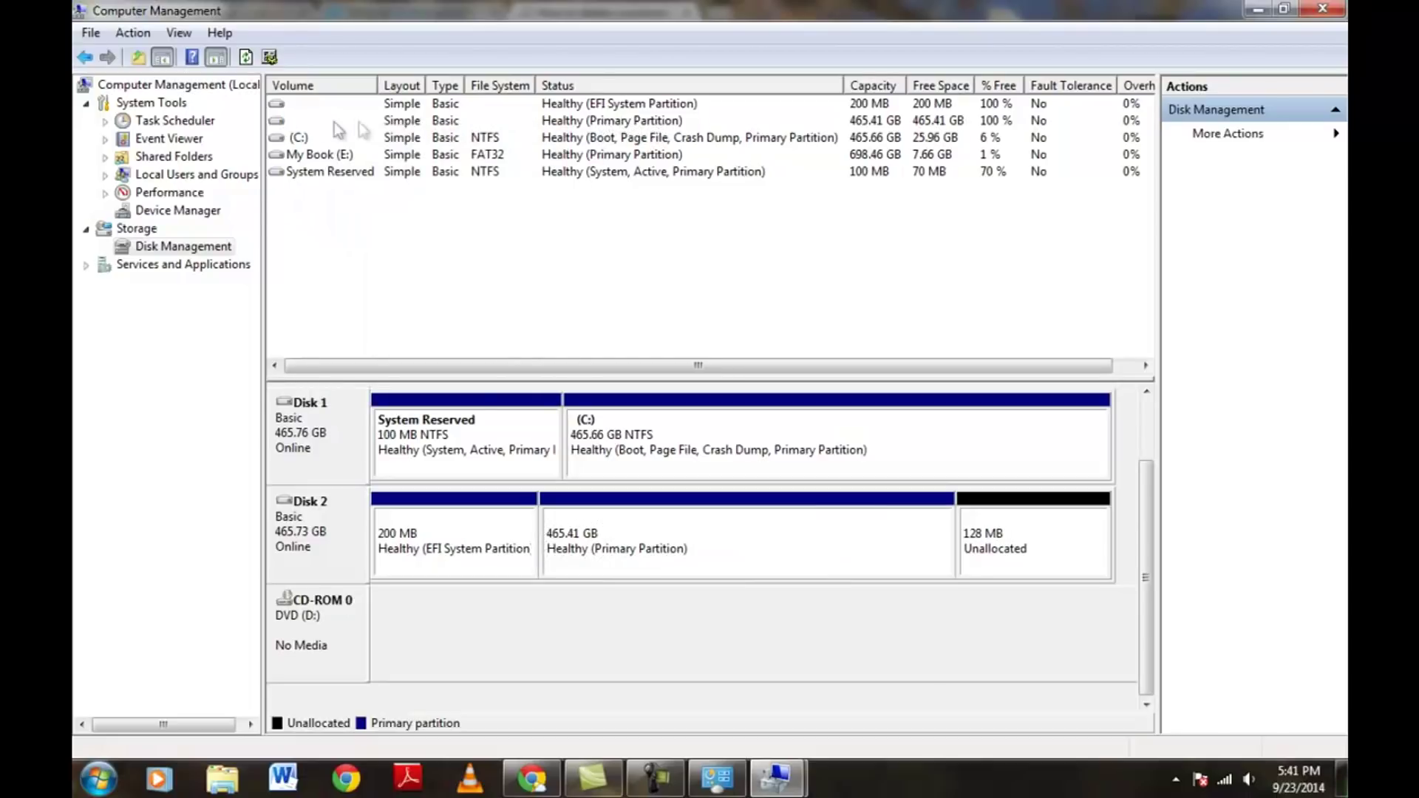
{"action": "left_click", "coordinate": [290, 121]}
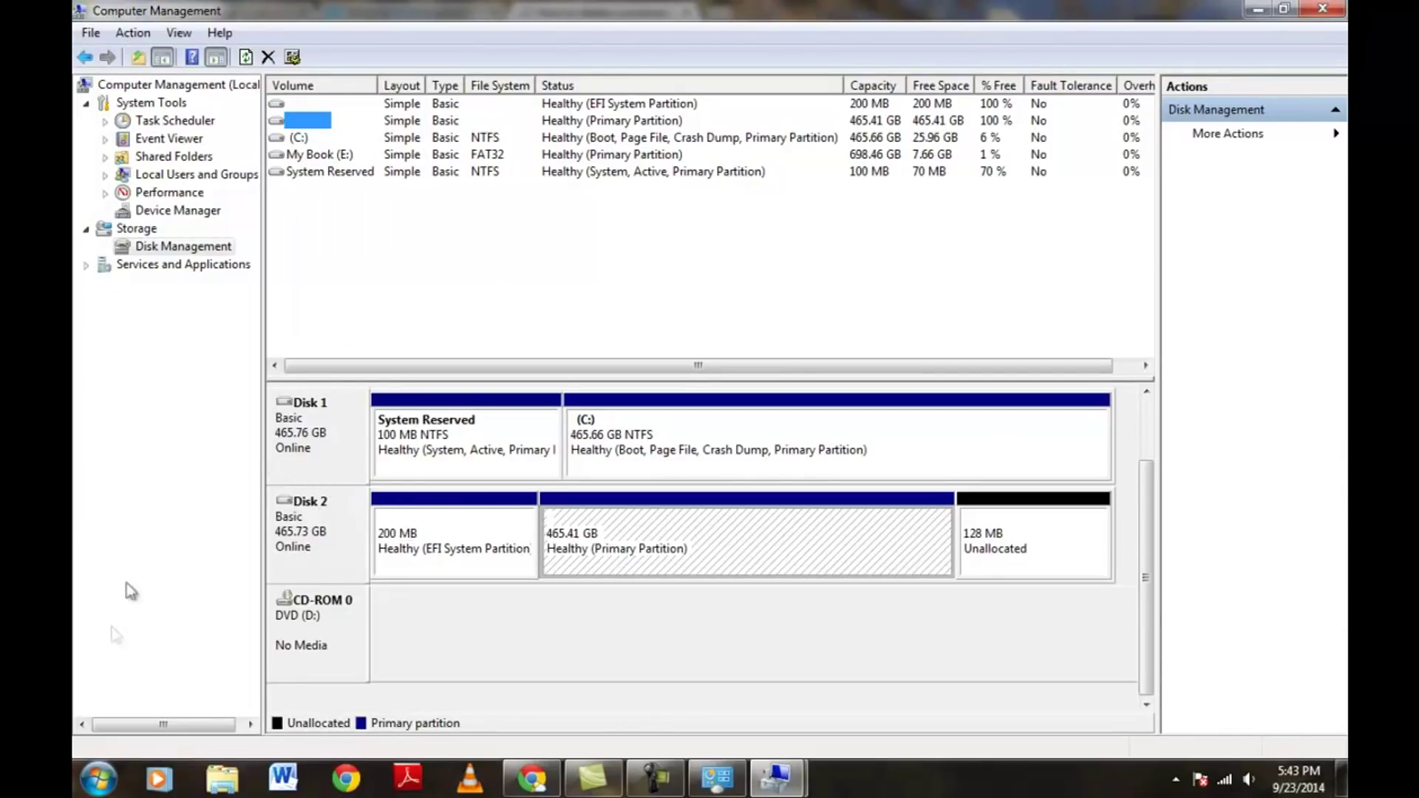
- Search the Start menu for cmd and launch cmd.exe as an elevated Command Prompt
{"action": "left_click", "coordinate": [97, 782]}
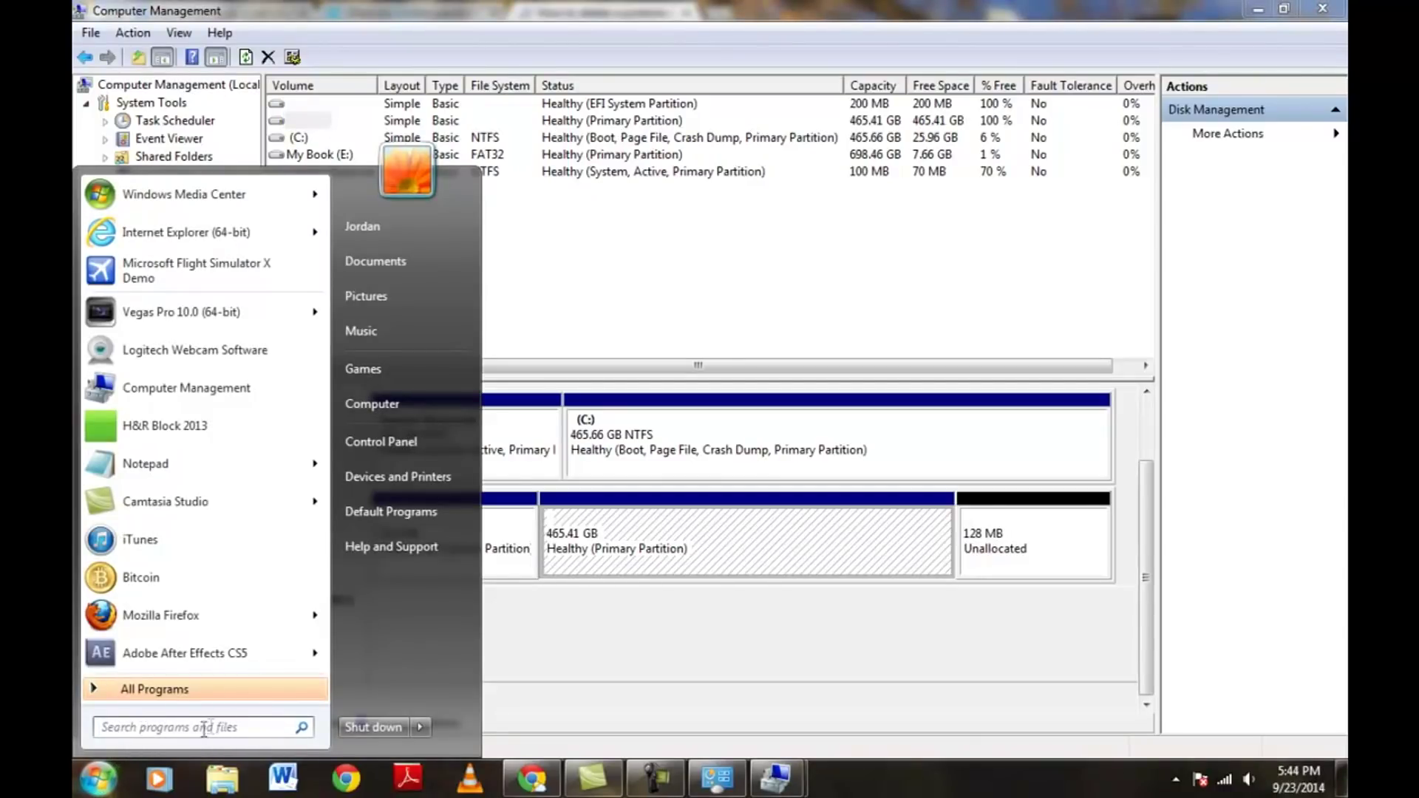
{"action": "left_click", "coordinate": [137, 730]}
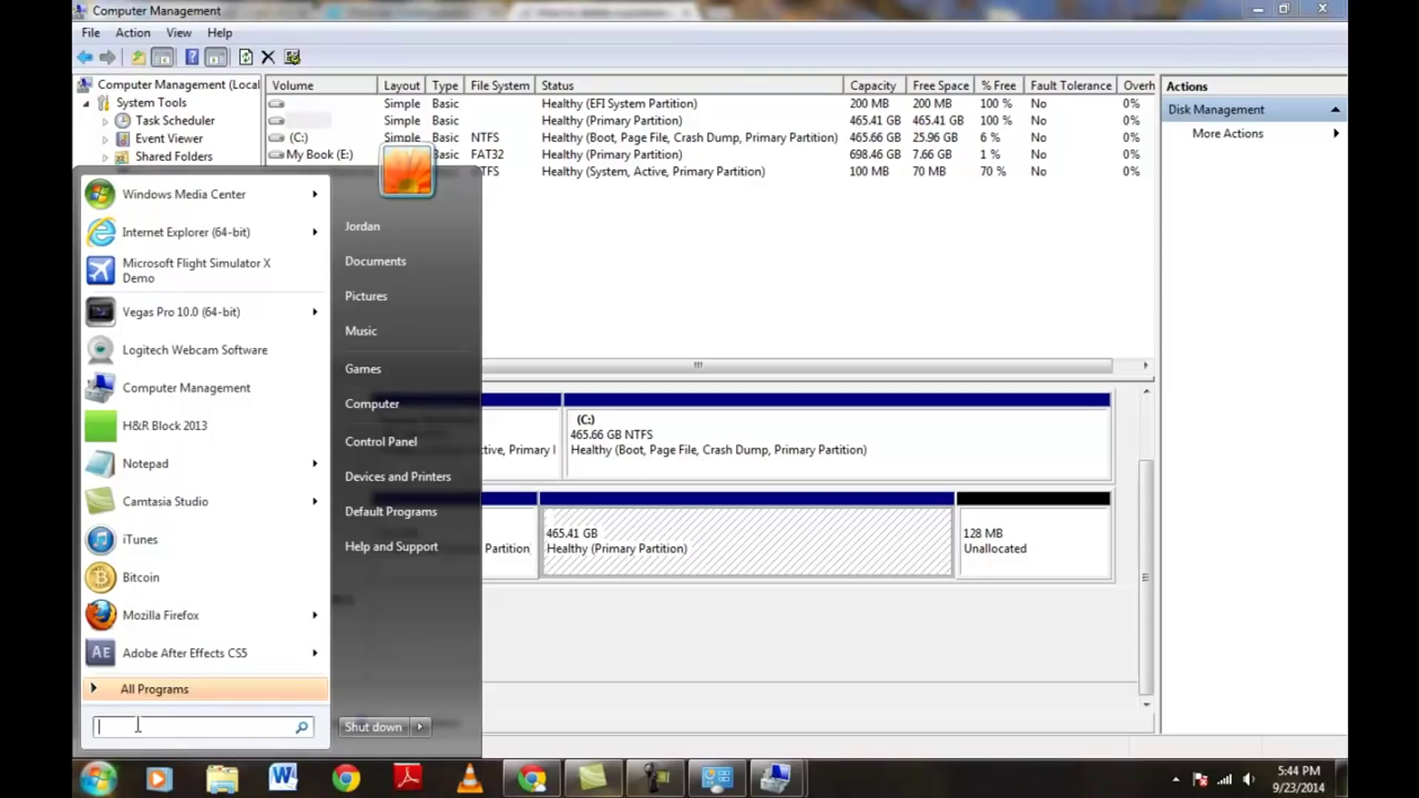
{"action": "type", "text": "cm"}
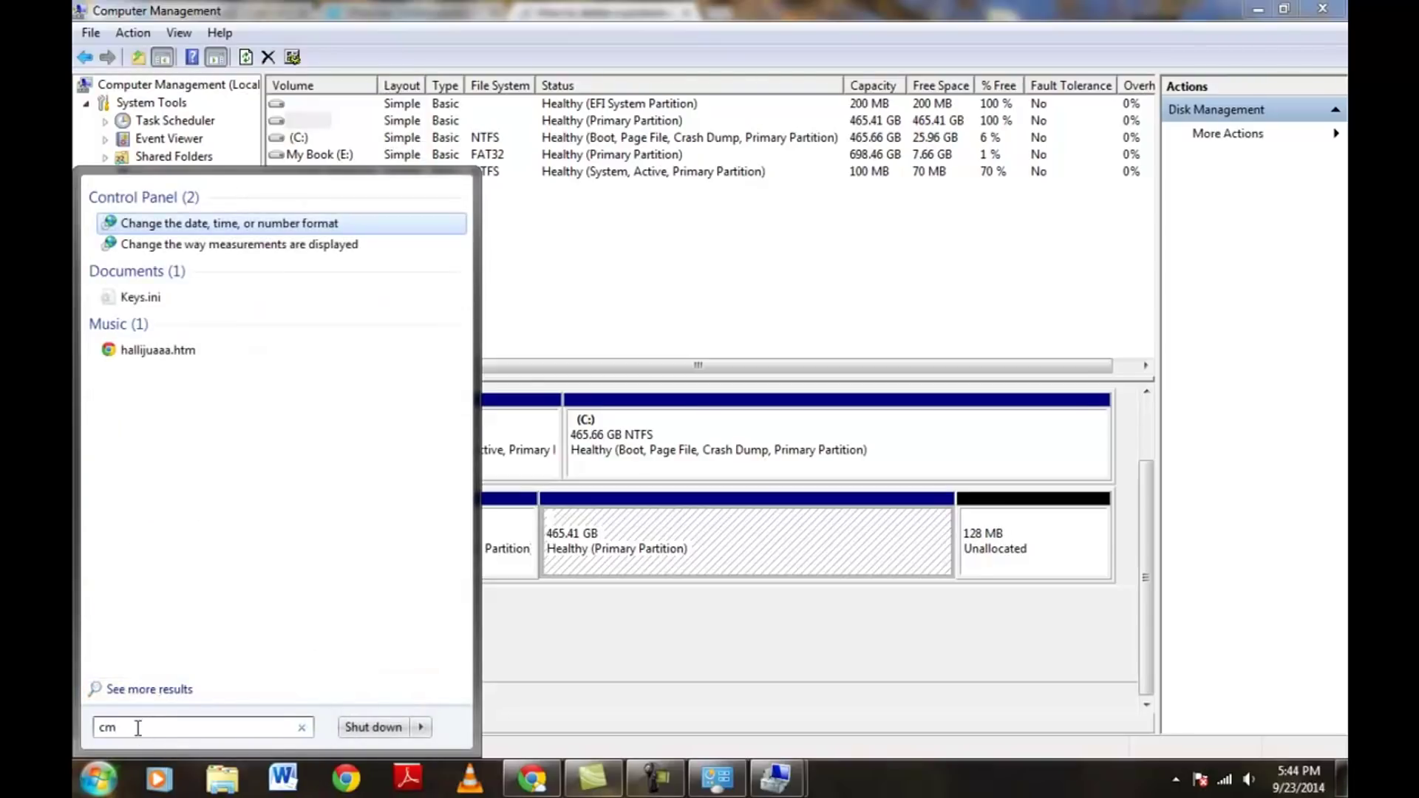
{"action": "type", "text": "d"}
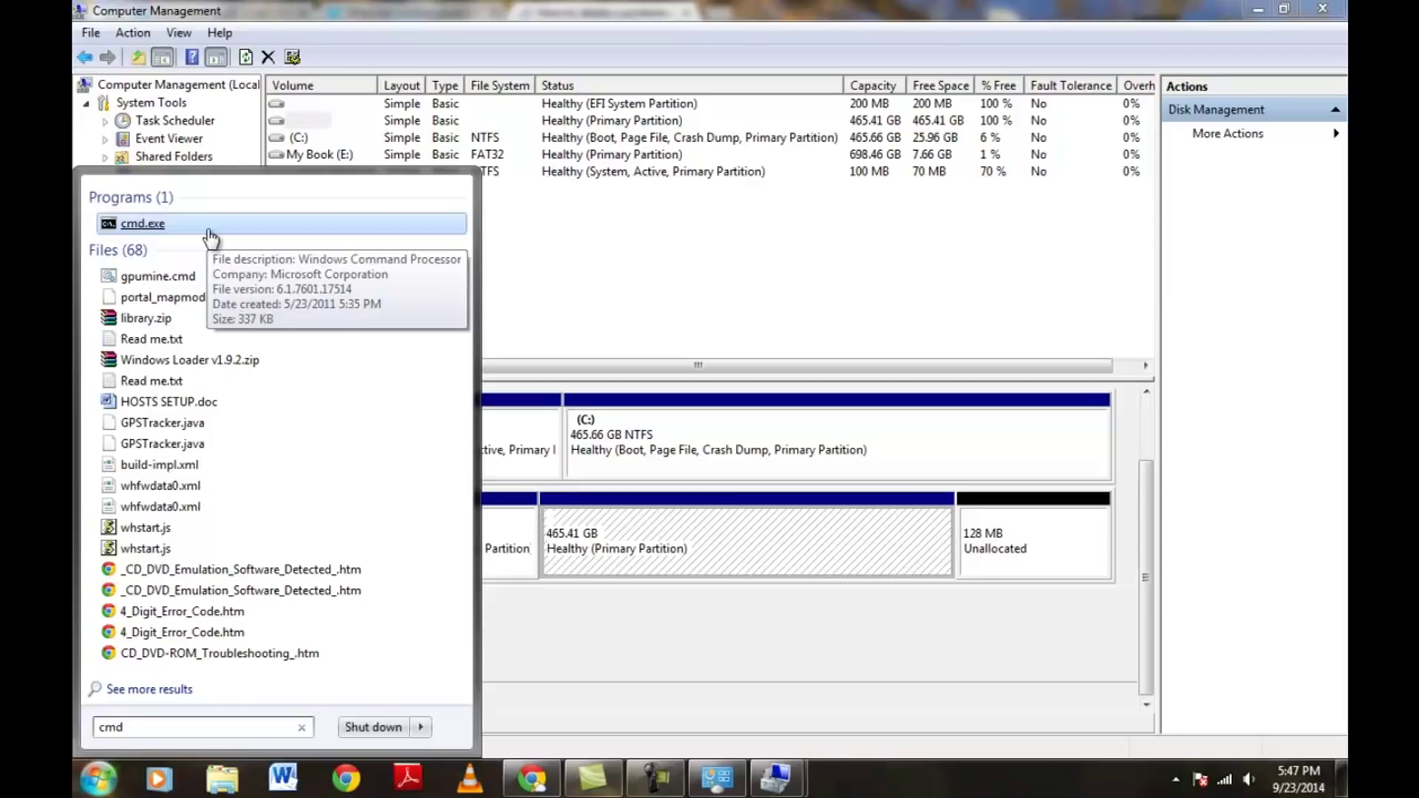
{"action": "left_click", "coordinate": [209, 229]}
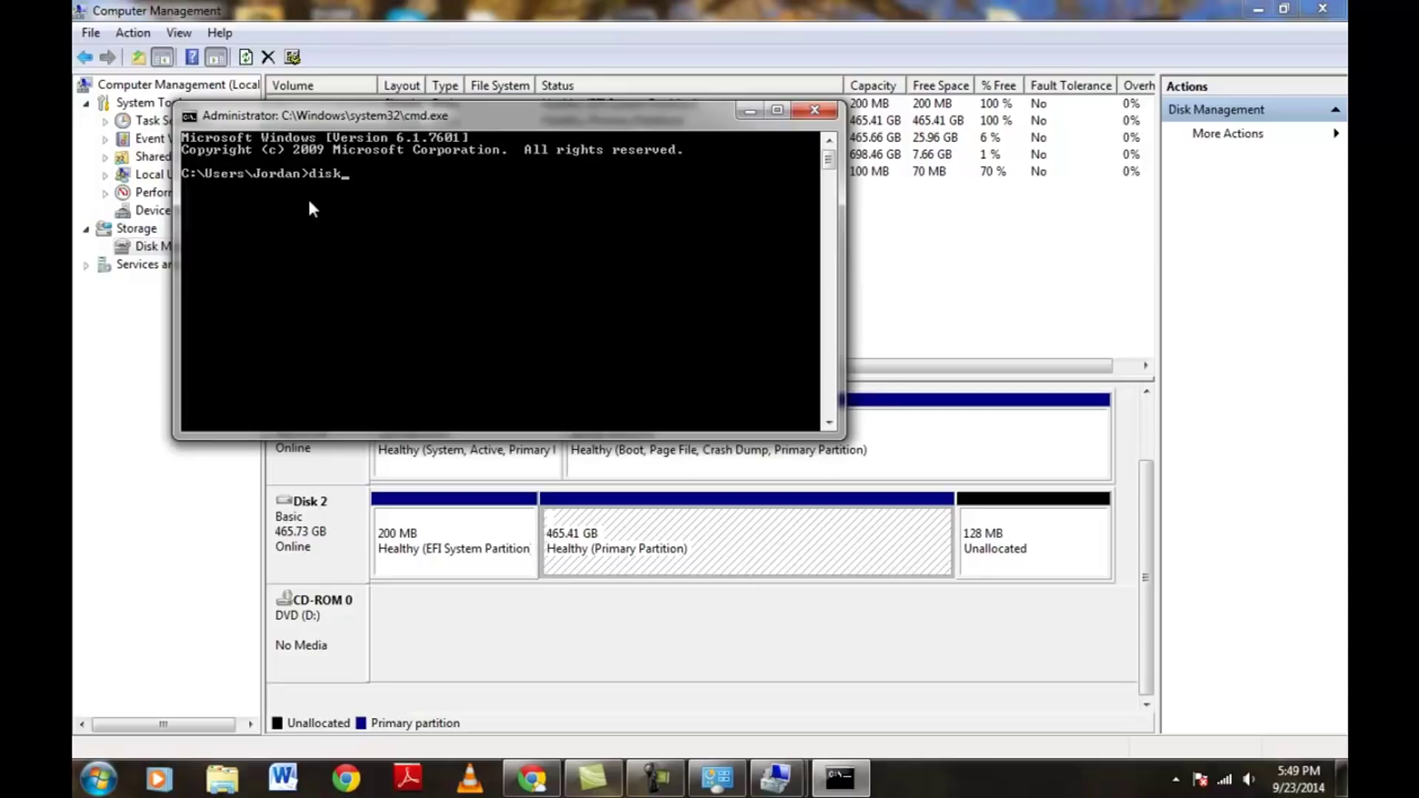
- Run diskpart in the Command Prompt to get a DISKPART> prompt
{"action": "type", "text": "part"}
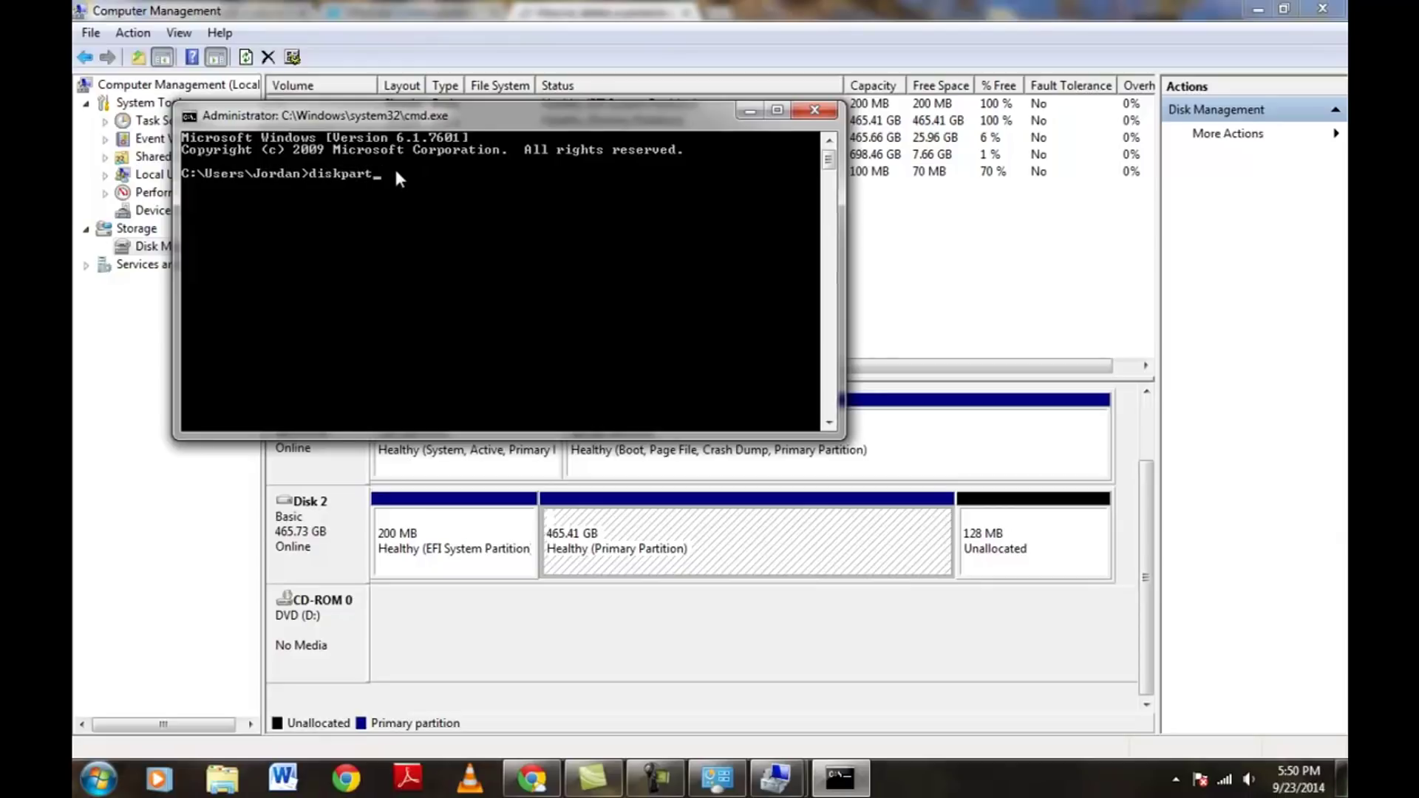
{"action": "key", "text": "Return"}
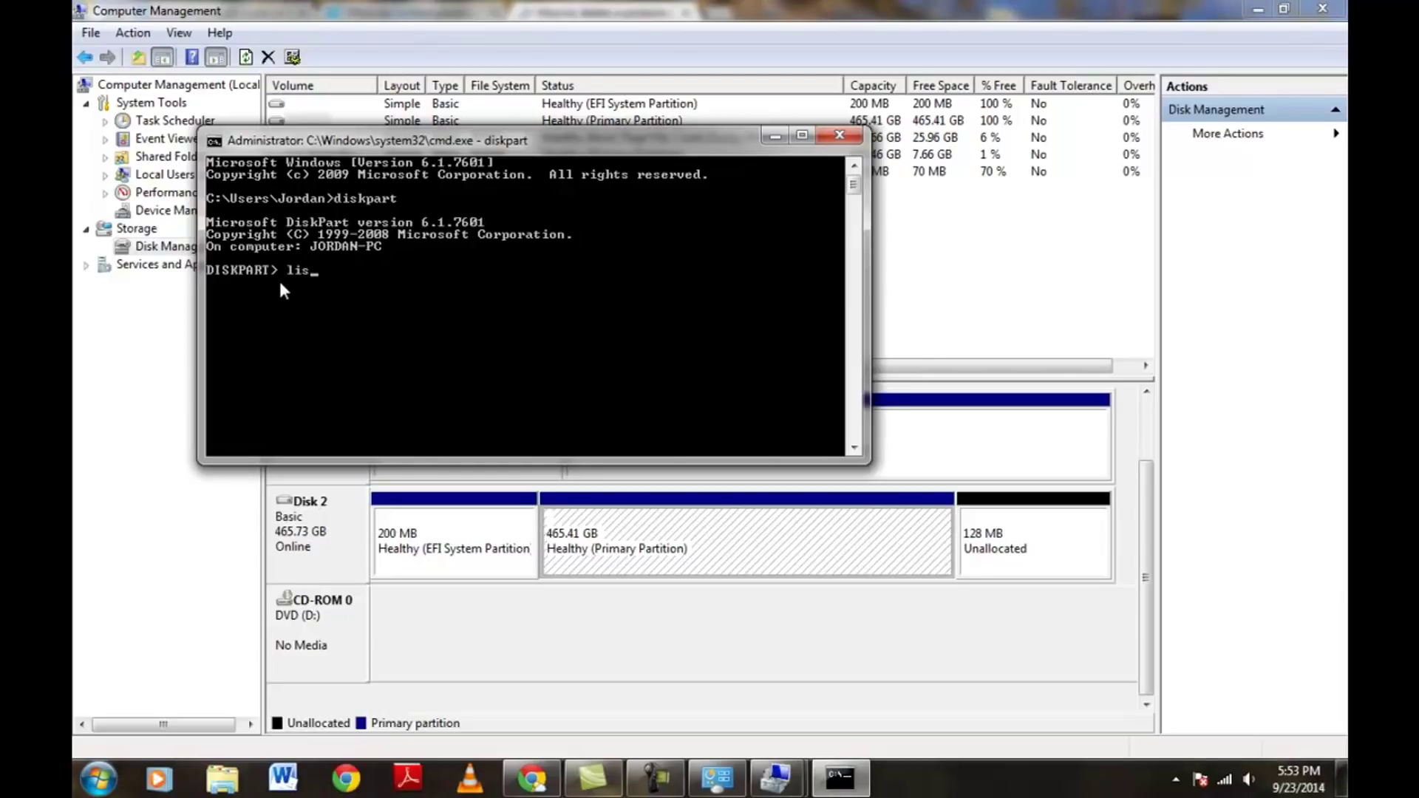
{"action": "type", "text": "t disk"}
- Run list disk to show Disk 2 as a 465 GB GPT disk with 127 MB free
{"action": "key", "text": "Return"}
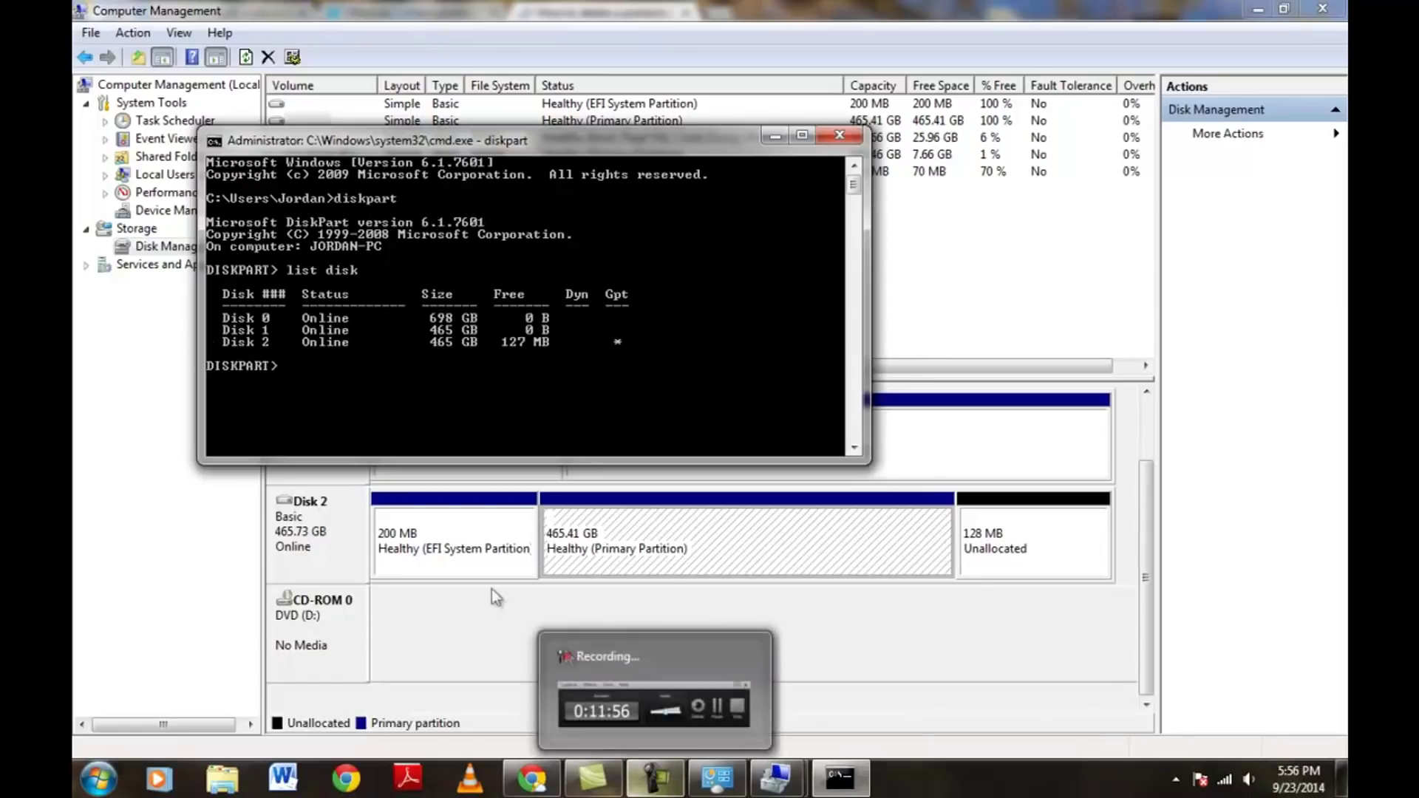
{"action": "left_click", "coordinate": [457, 552]}
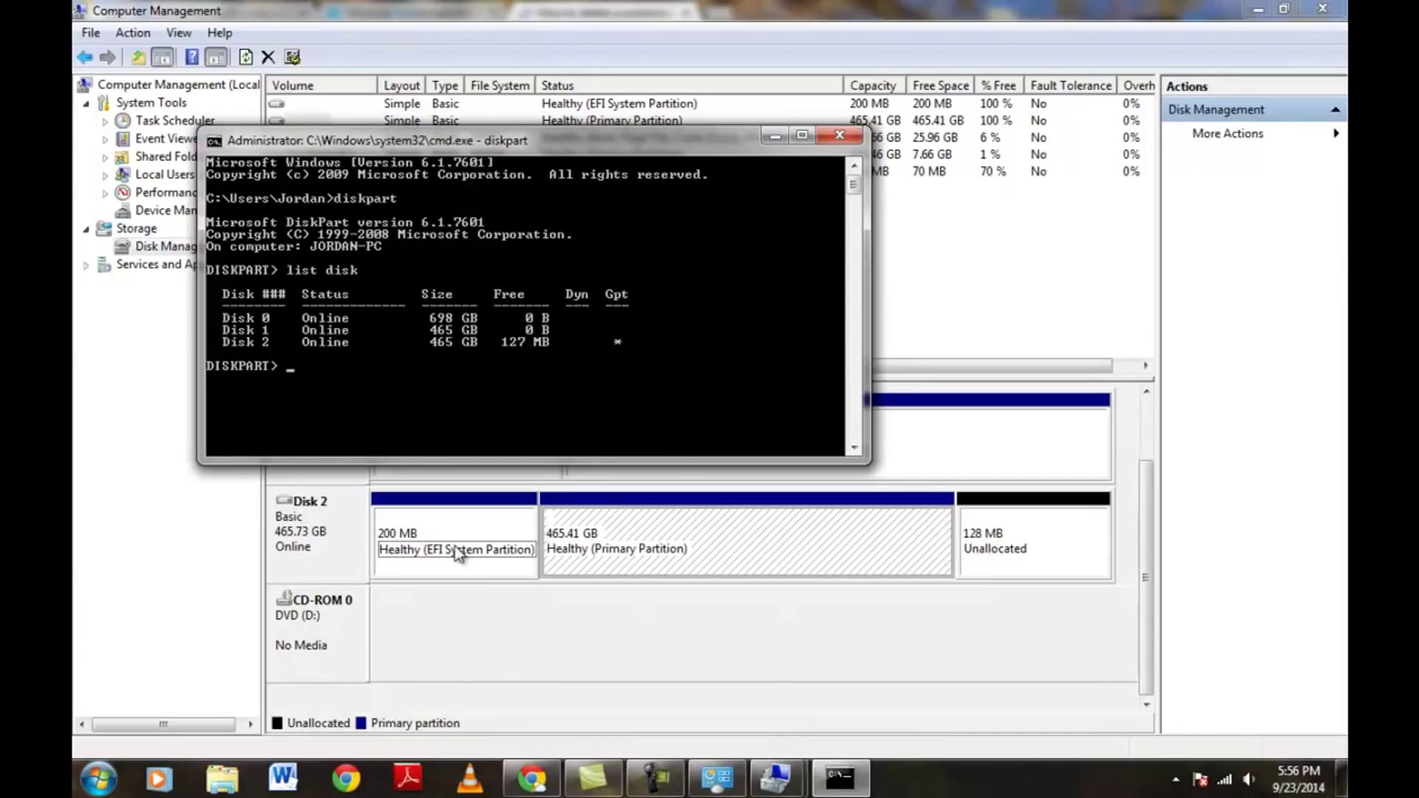
{"action": "left_click", "coordinate": [396, 461]}
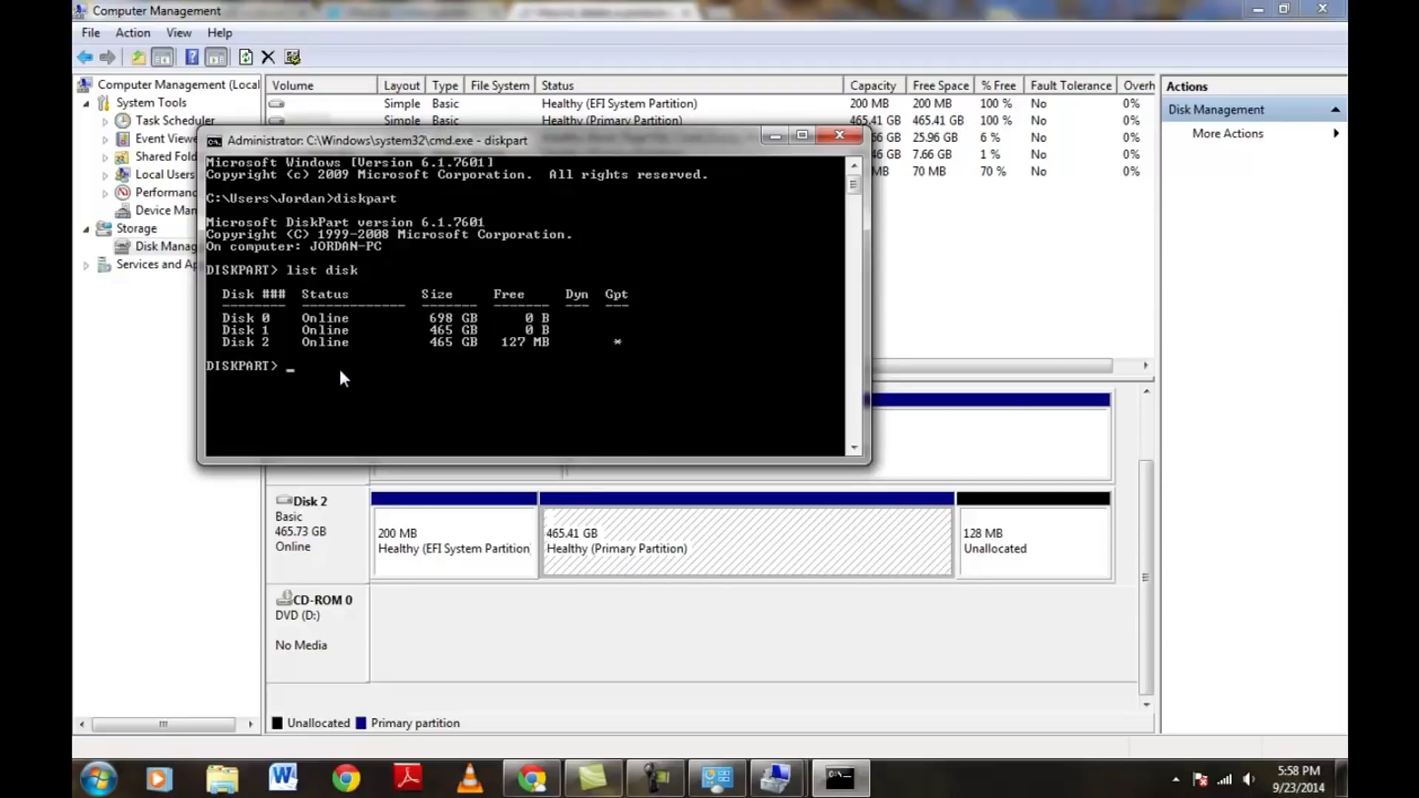
{"action": "type", "text": "dis"}
- Run 'select disk 2' and confirm with 'list disk' that Disk 2 carries the asterisk
{"action": "key", "text": "BackSpace"}
{"action": "key", "text": "BackSpace"}
{"action": "key", "text": "BackSpace"}
{"action": "type", "text": "select disk 2"}
{"action": "key", "text": "Return"}
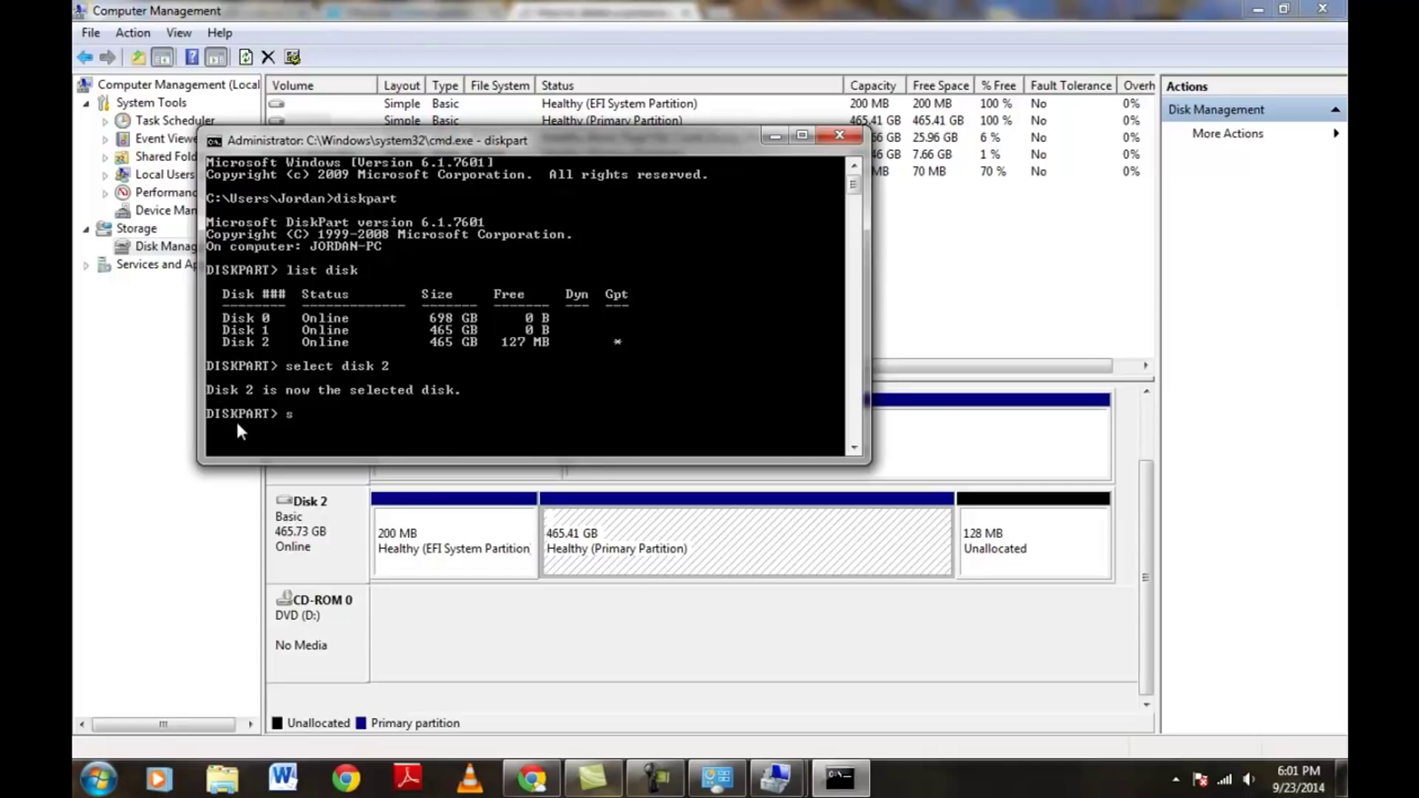
{"action": "type", "text": "list disk"}
{"action": "key", "text": "Return"}
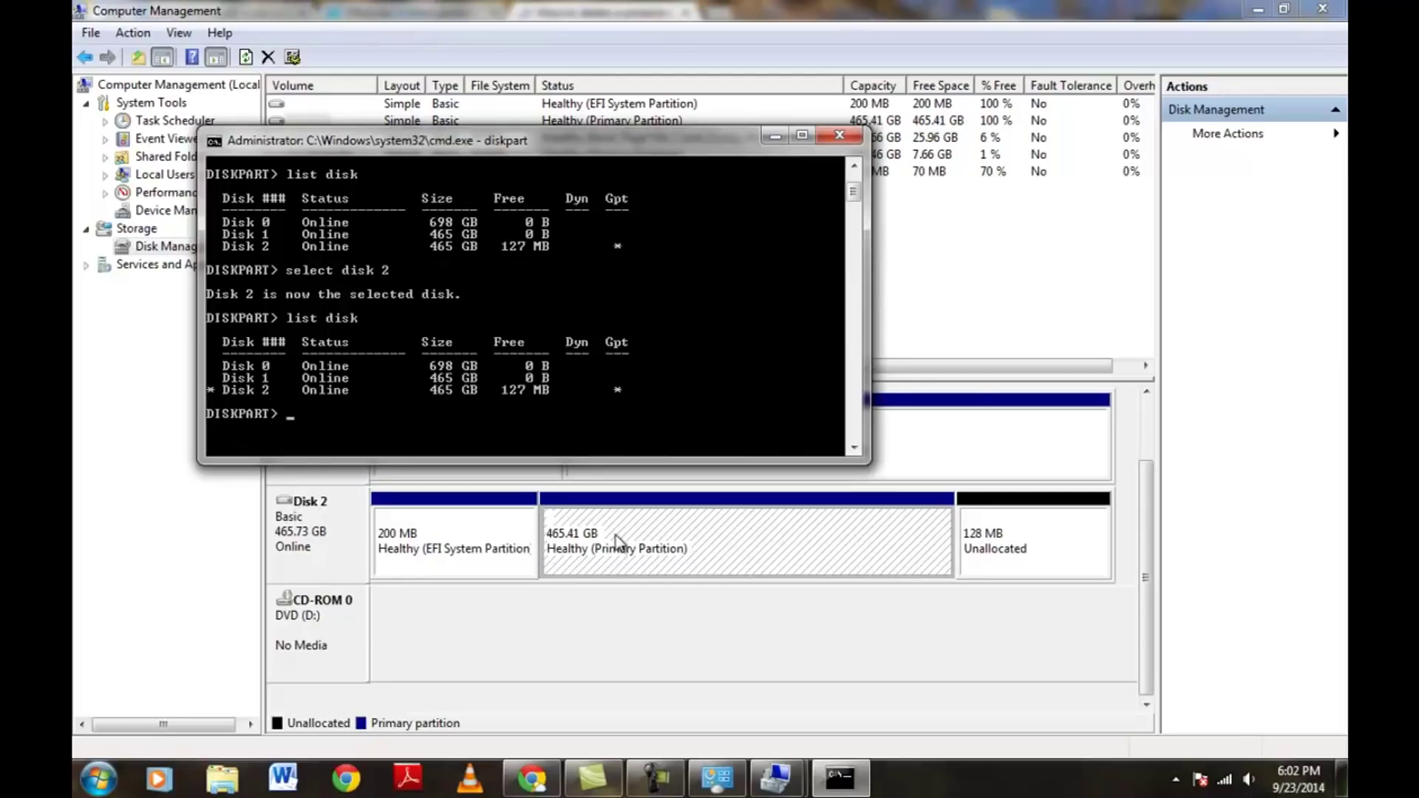
- Clean Disk 2 so Disk Management shows it as 465.73 GB unallocated, not initialized
{"action": "left_click", "coordinate": [854, 449]}
{"action": "left_click", "coordinate": [854, 450]}
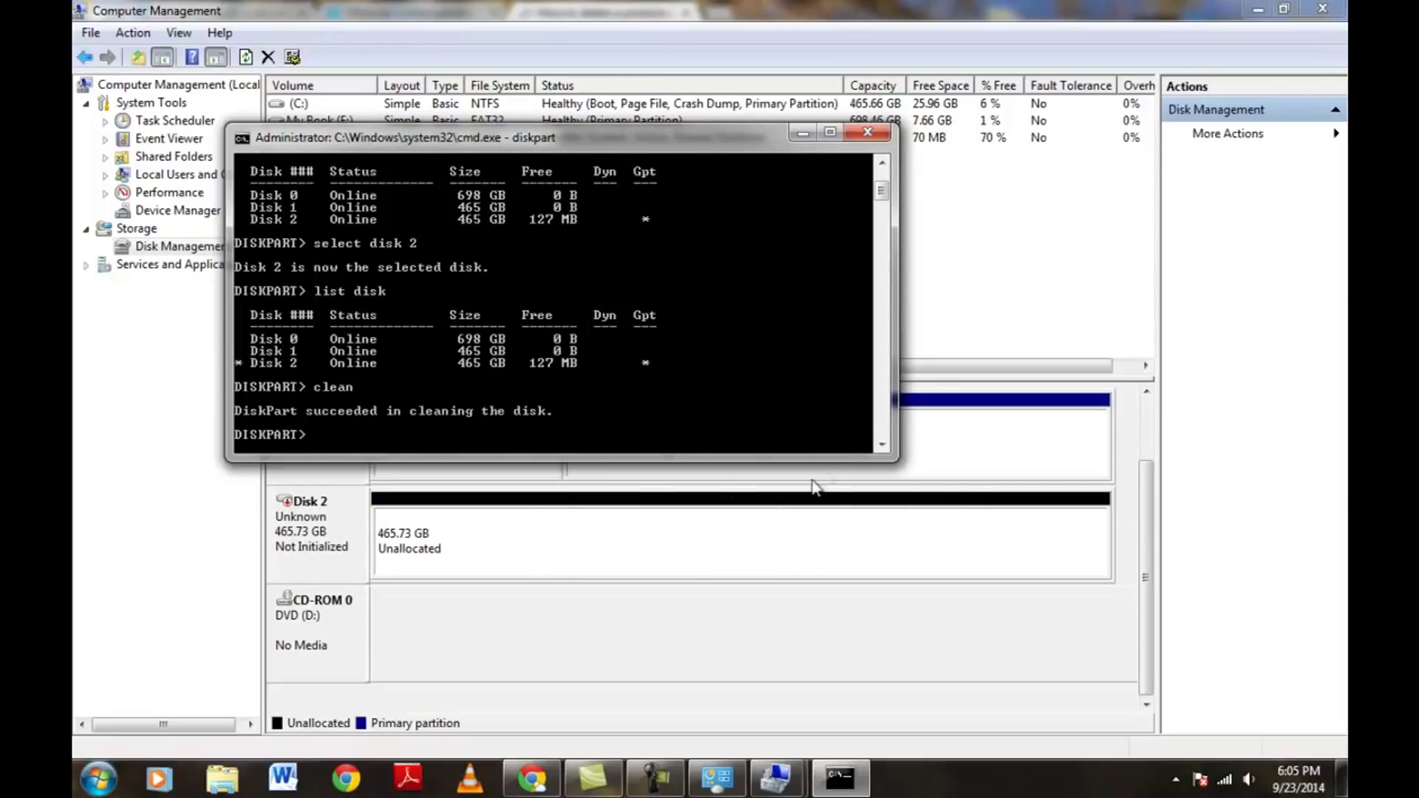
{"action": "left_click", "coordinate": [883, 444]}
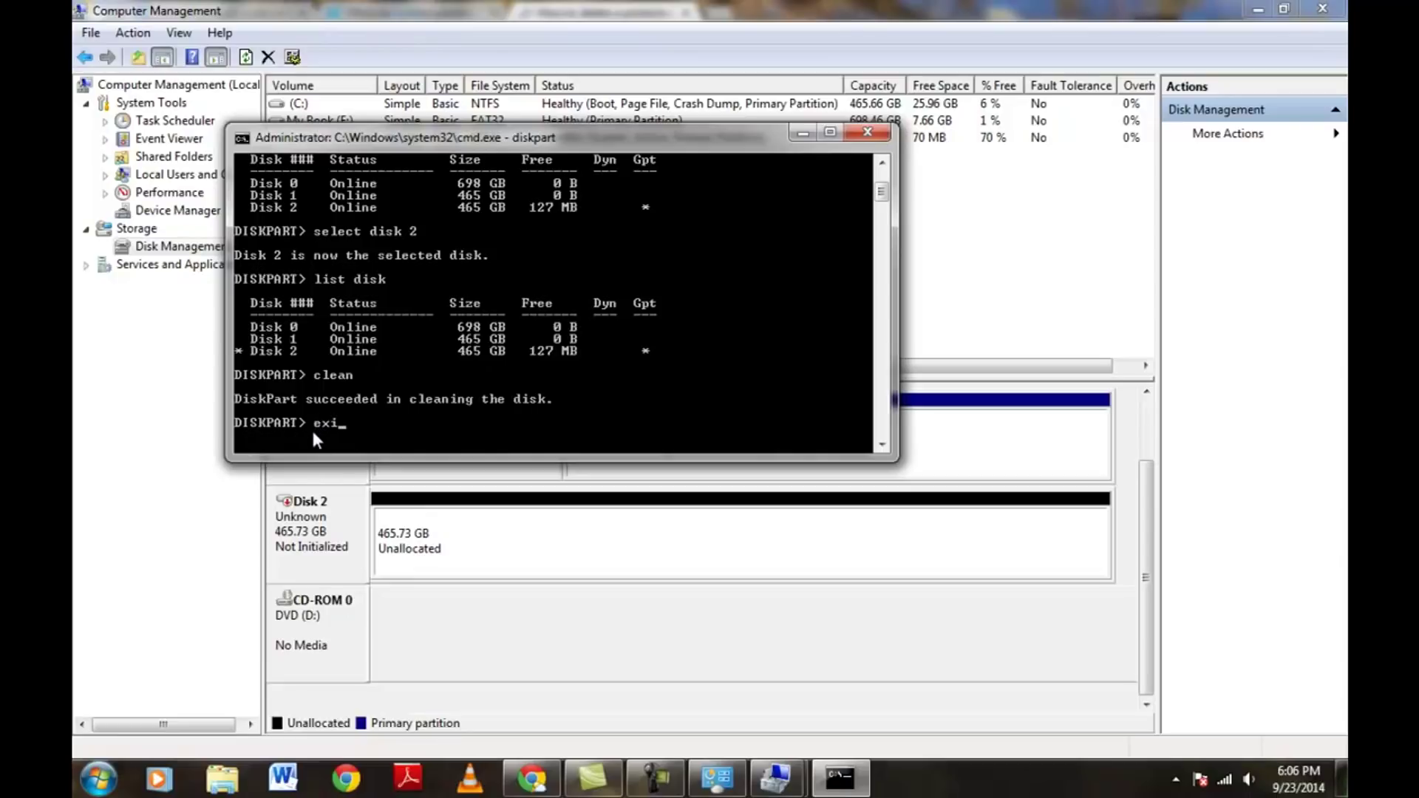
- Exit DiskPart, then close both Command Prompt and Computer Management to return to the desktop
{"action": "key", "text": "Return"}
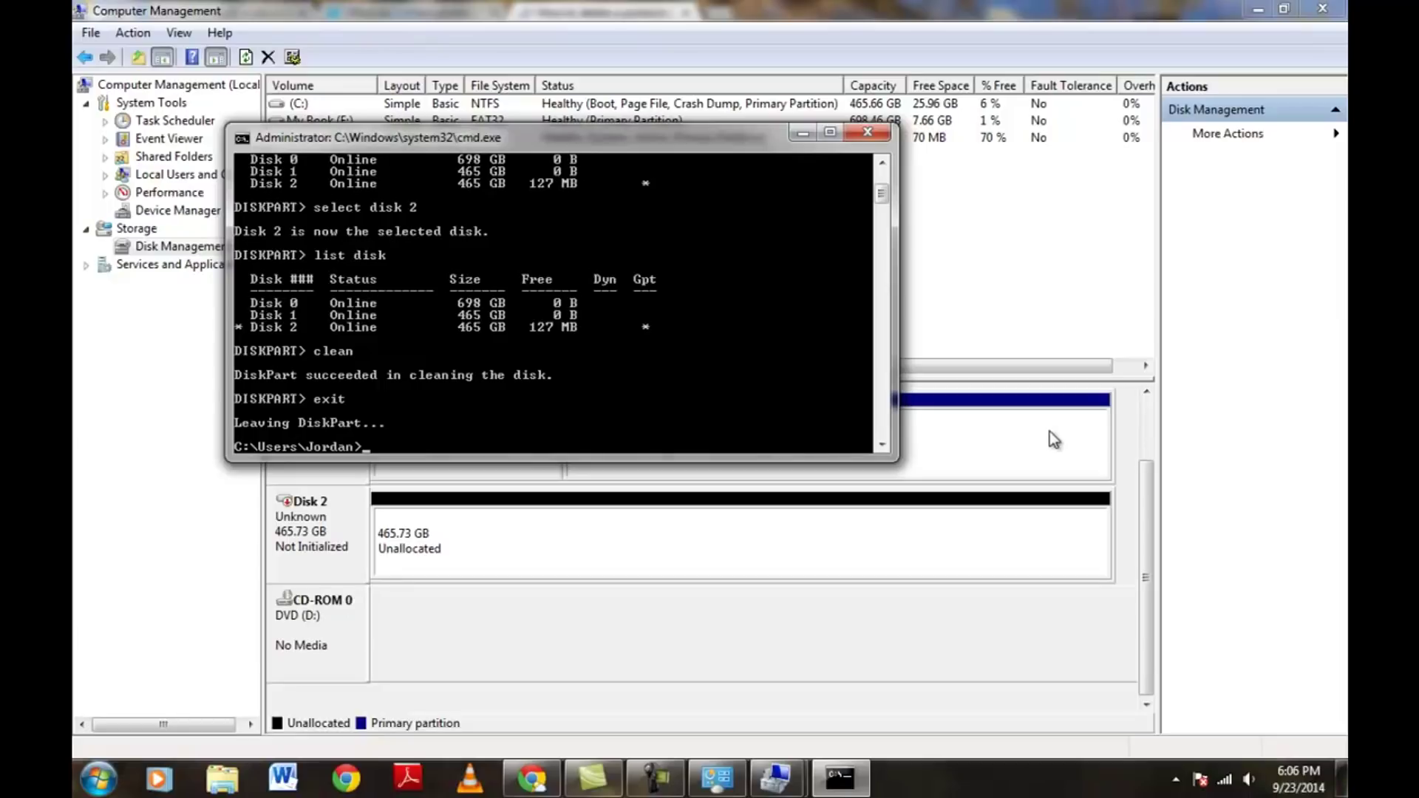
{"action": "left_click", "coordinate": [867, 132]}
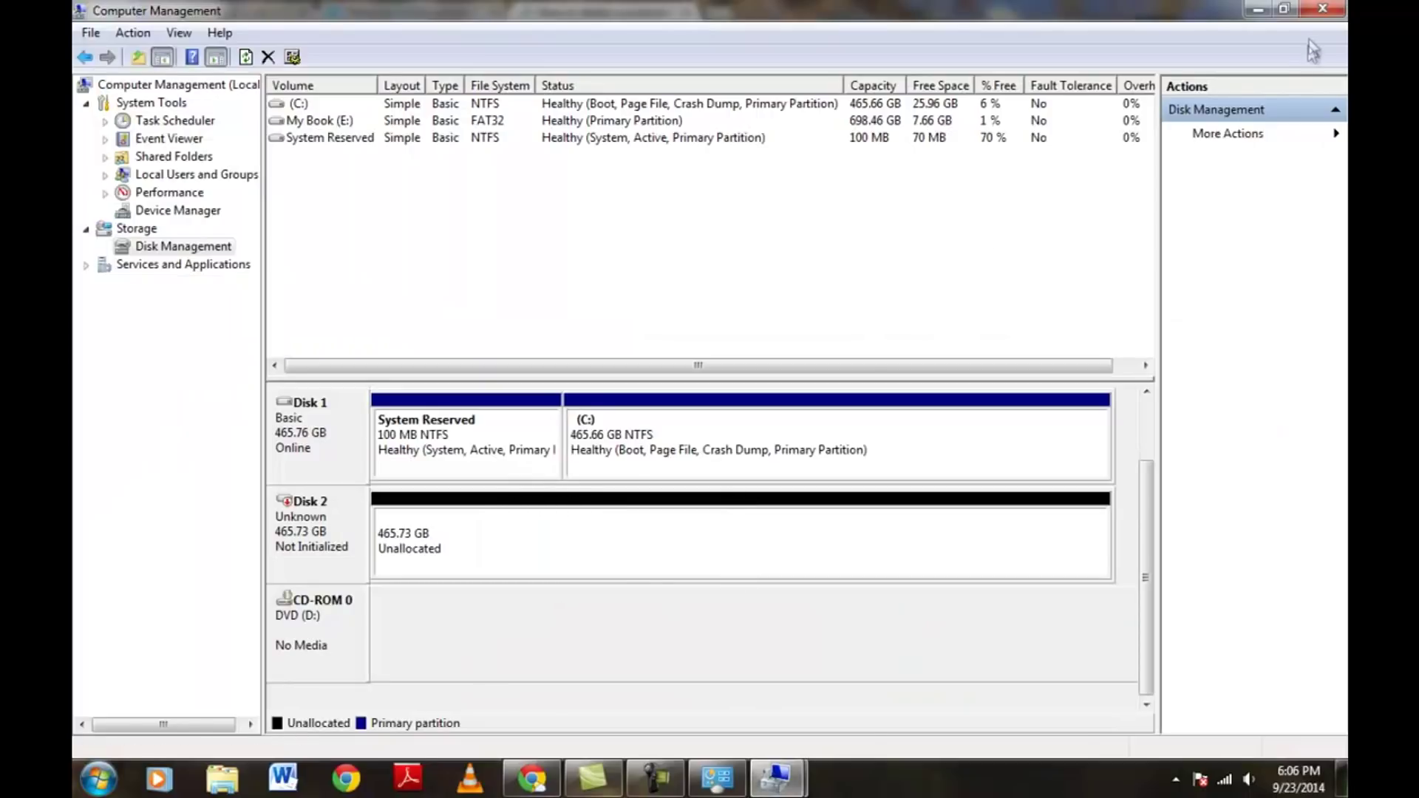
{"action": "left_click", "coordinate": [1323, 9]}
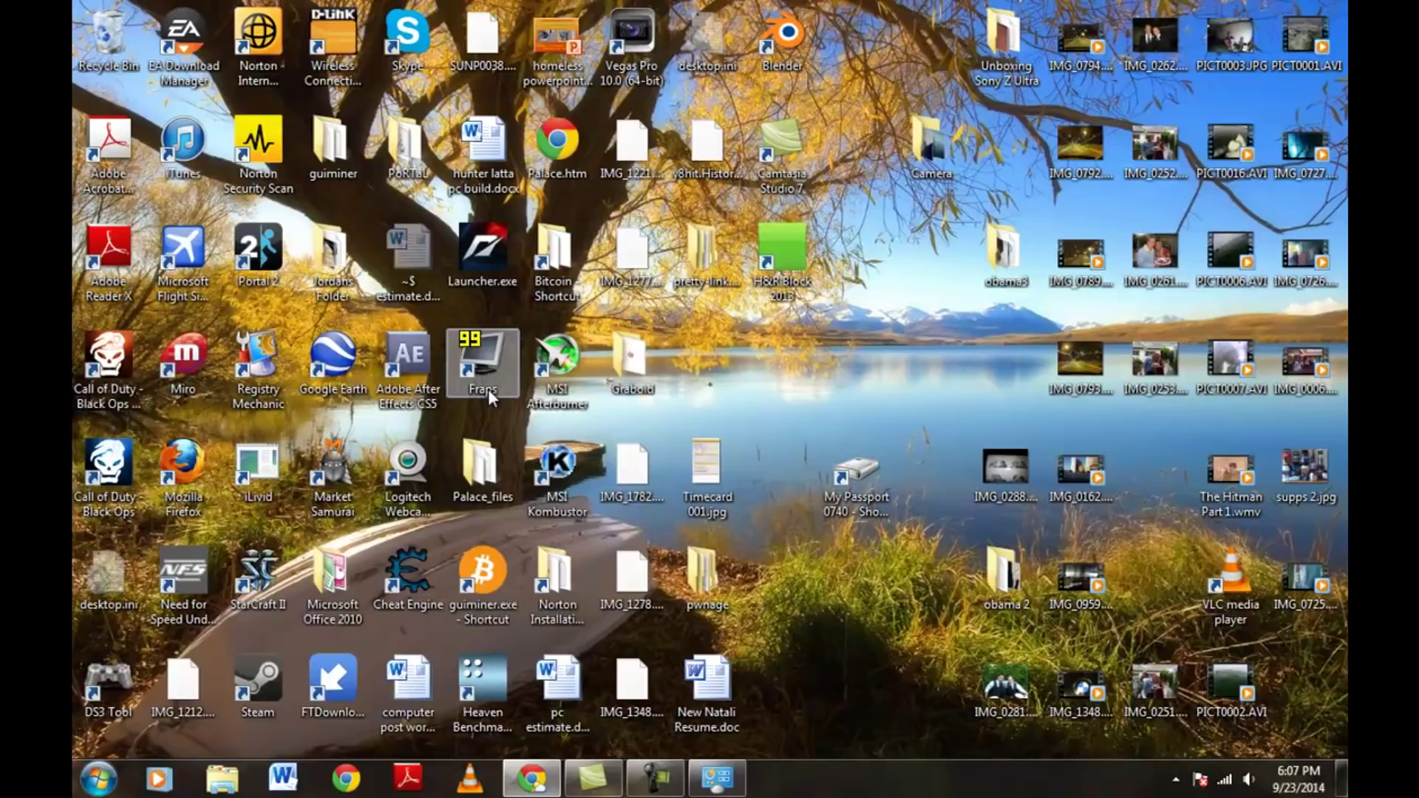
- Launch Computer Management from Control Panel's Administrative Tools folder
{"action": "left_click", "coordinate": [95, 784]}
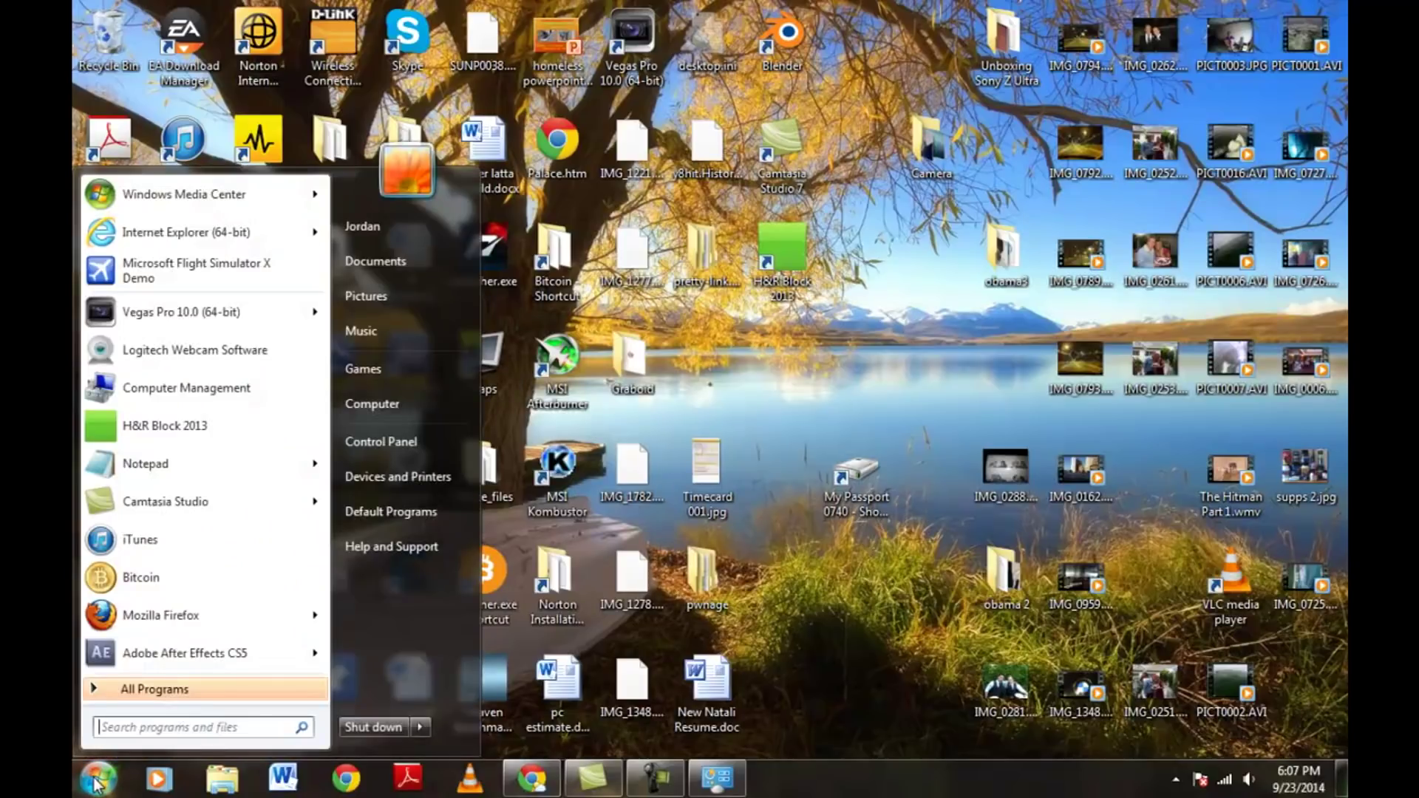
{"action": "left_click", "coordinate": [381, 442]}
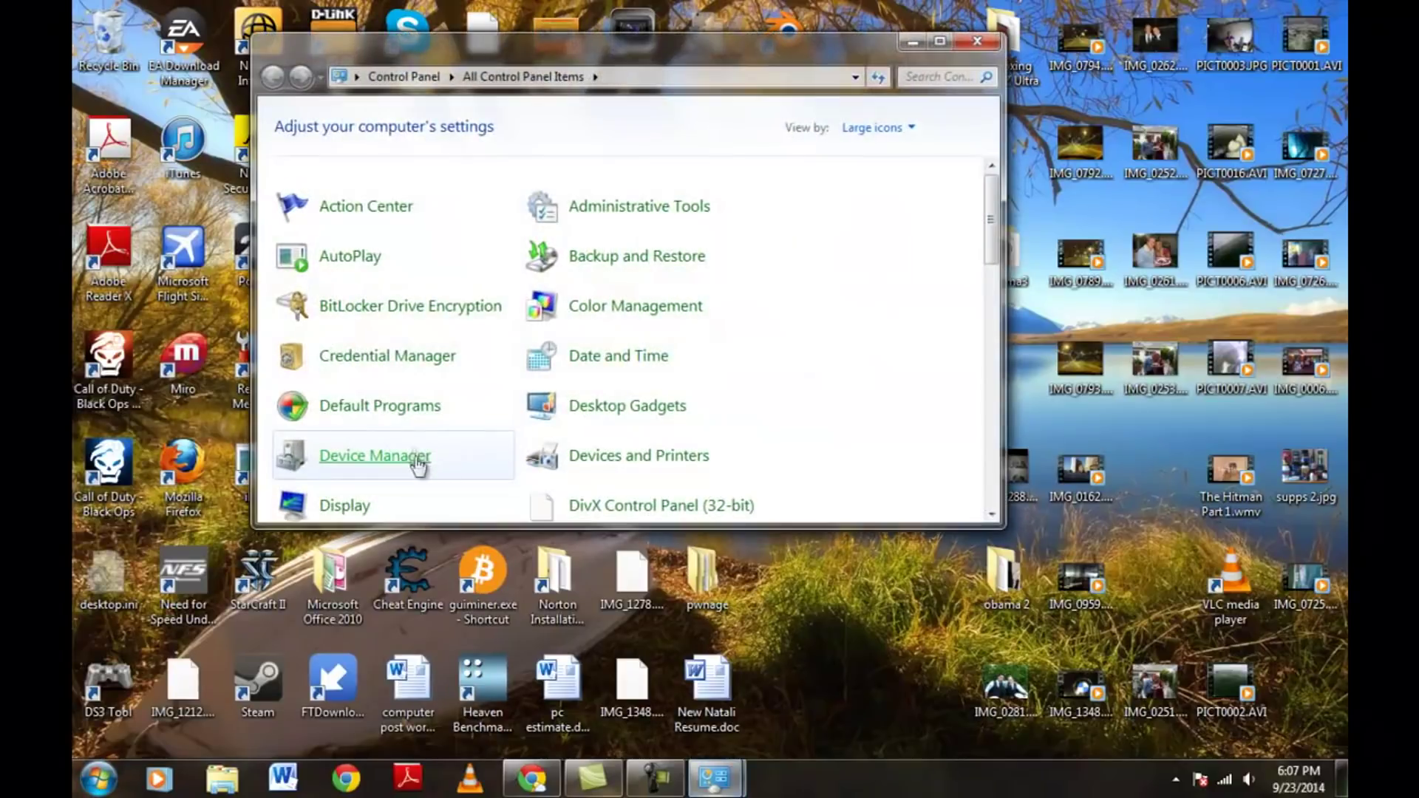
{"action": "left_click", "coordinate": [624, 207]}
{"action": "left_click", "coordinate": [623, 213]}
{"action": "left_click", "coordinate": [623, 213]}
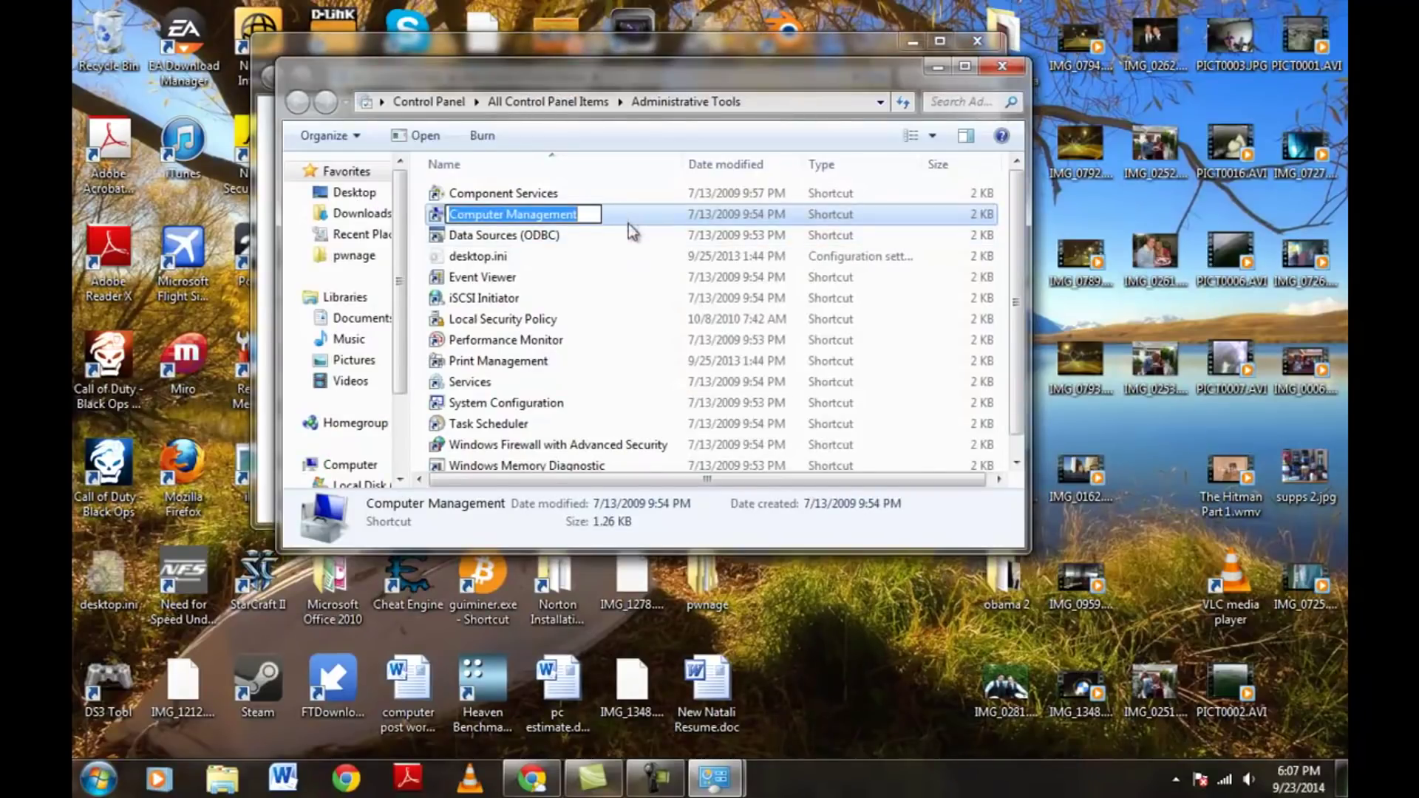
{"action": "left_click", "coordinate": [632, 220]}
{"action": "double_click", "coordinate": [632, 215]}
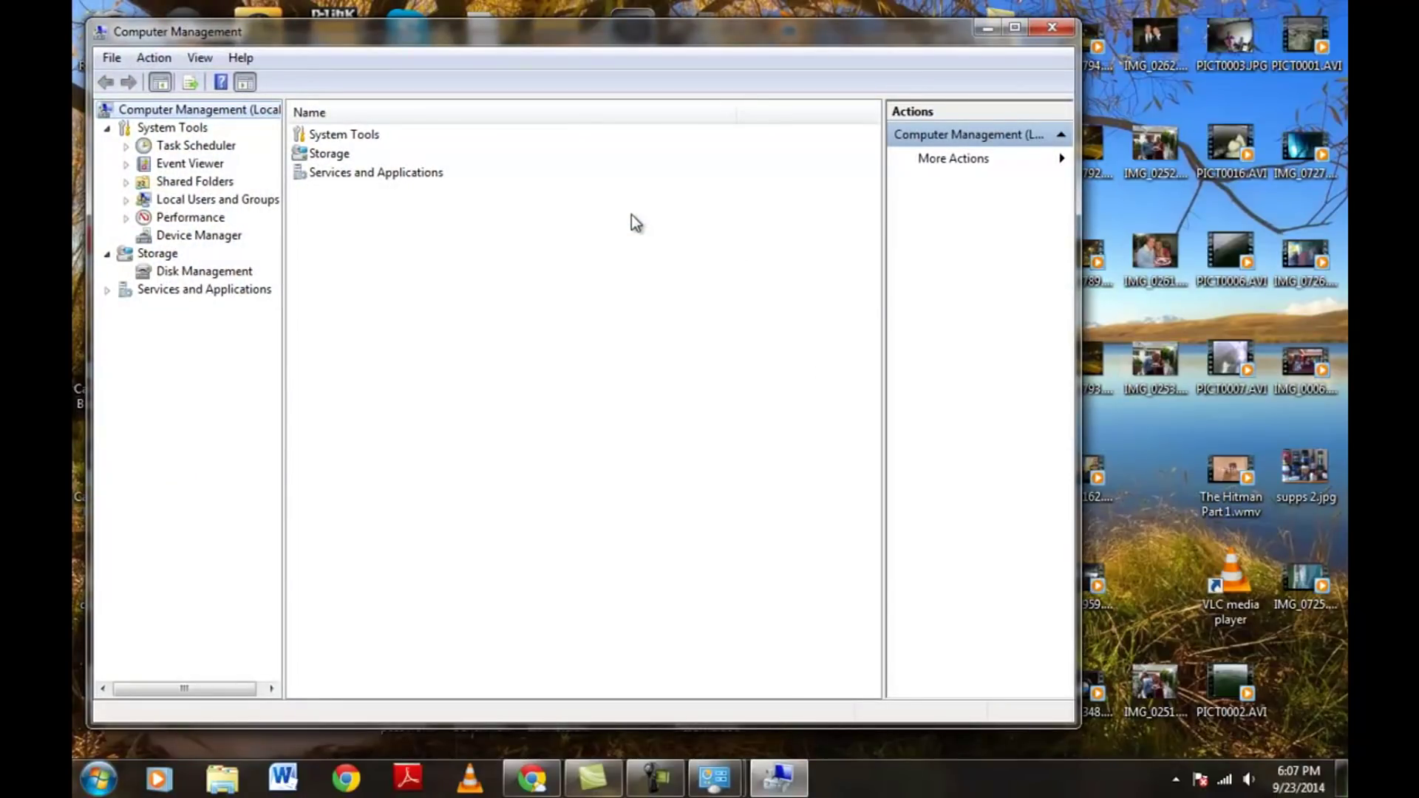
- Open Disk Management and initialize Disk 2 as MBR, making it a Basic, Online 465.73 GB disk
{"action": "left_click", "coordinate": [183, 271]}
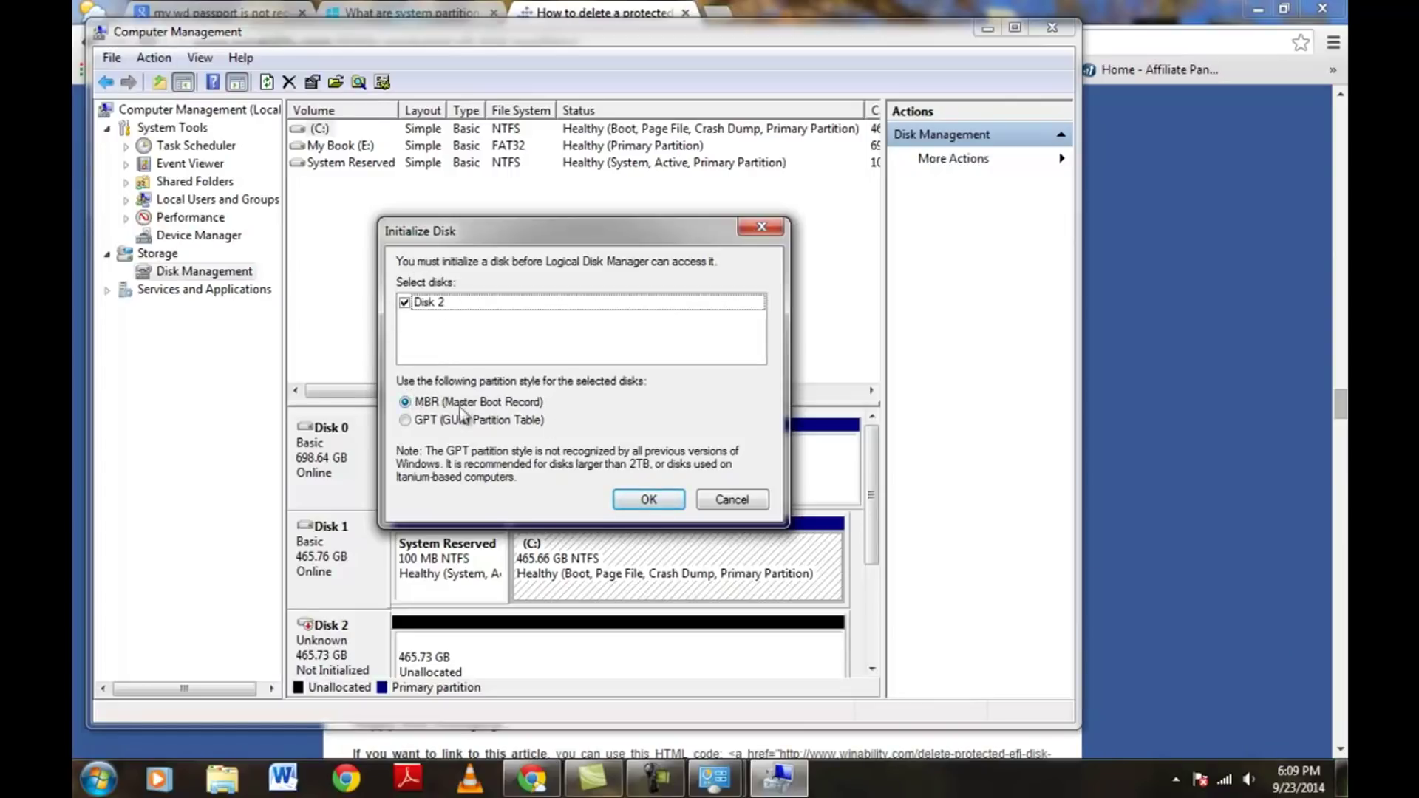
{"action": "left_click", "coordinate": [648, 505]}
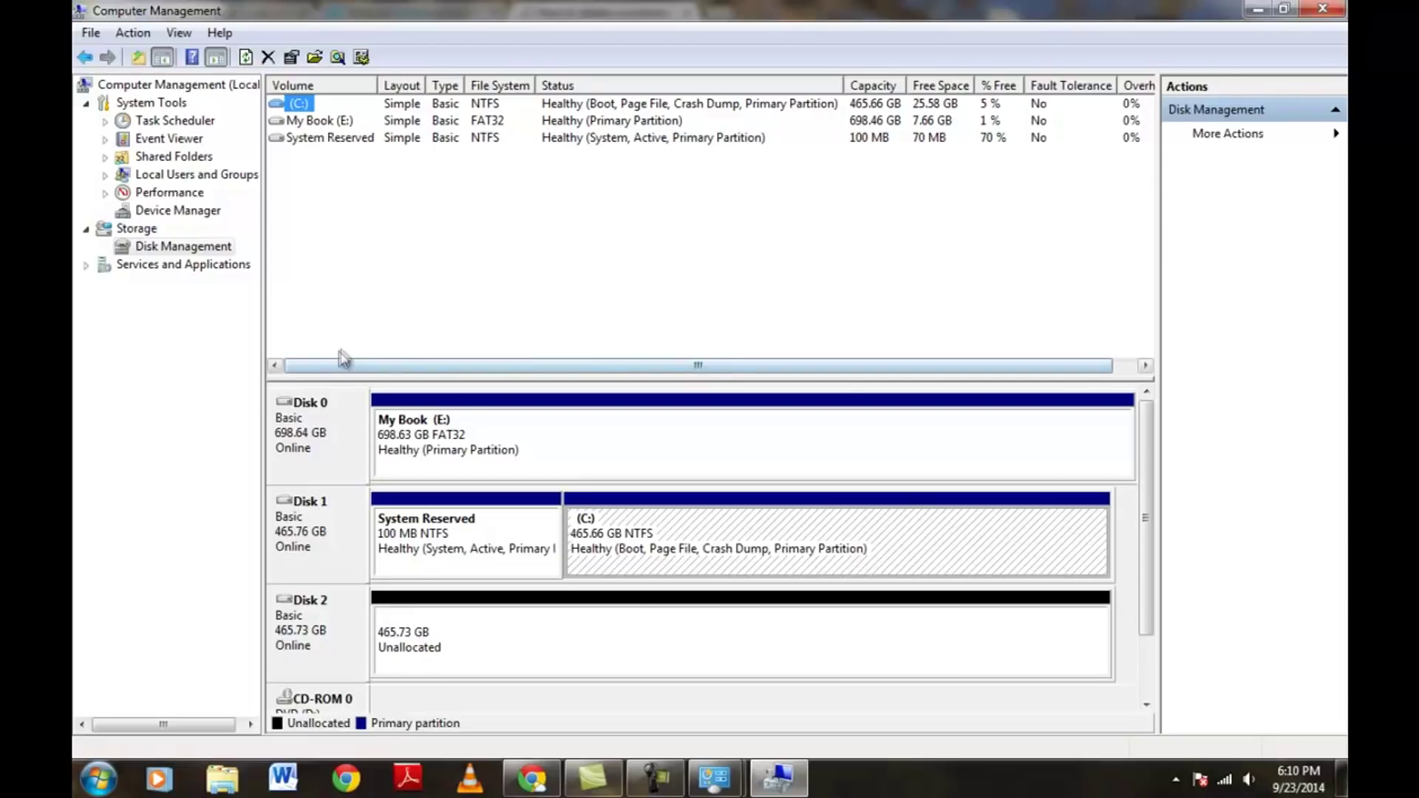
- Start a New Simple Volume on Disk 2's unallocated space at the full 476905 MB size
{"action": "right_click", "coordinate": [502, 643]}
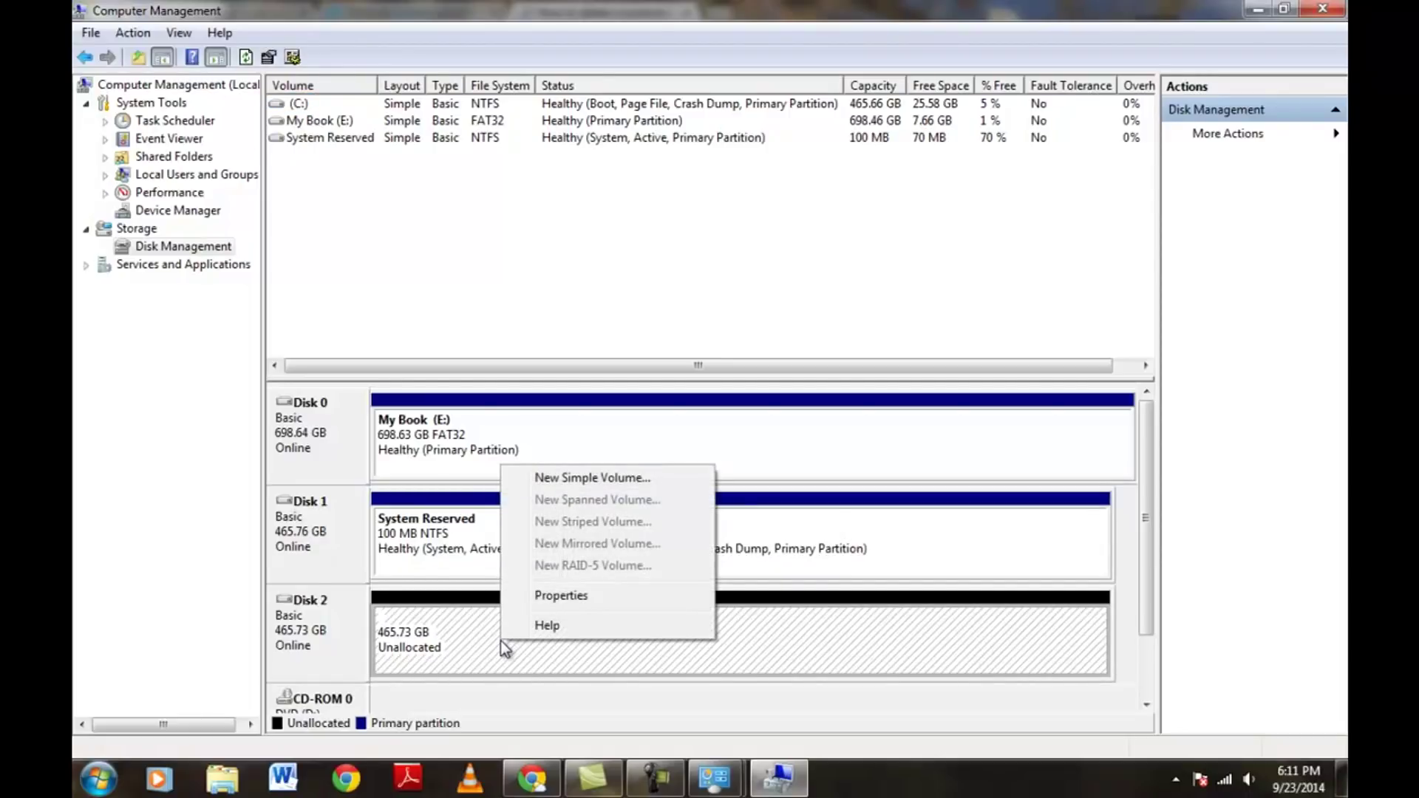
{"action": "left_click", "coordinate": [311, 630]}
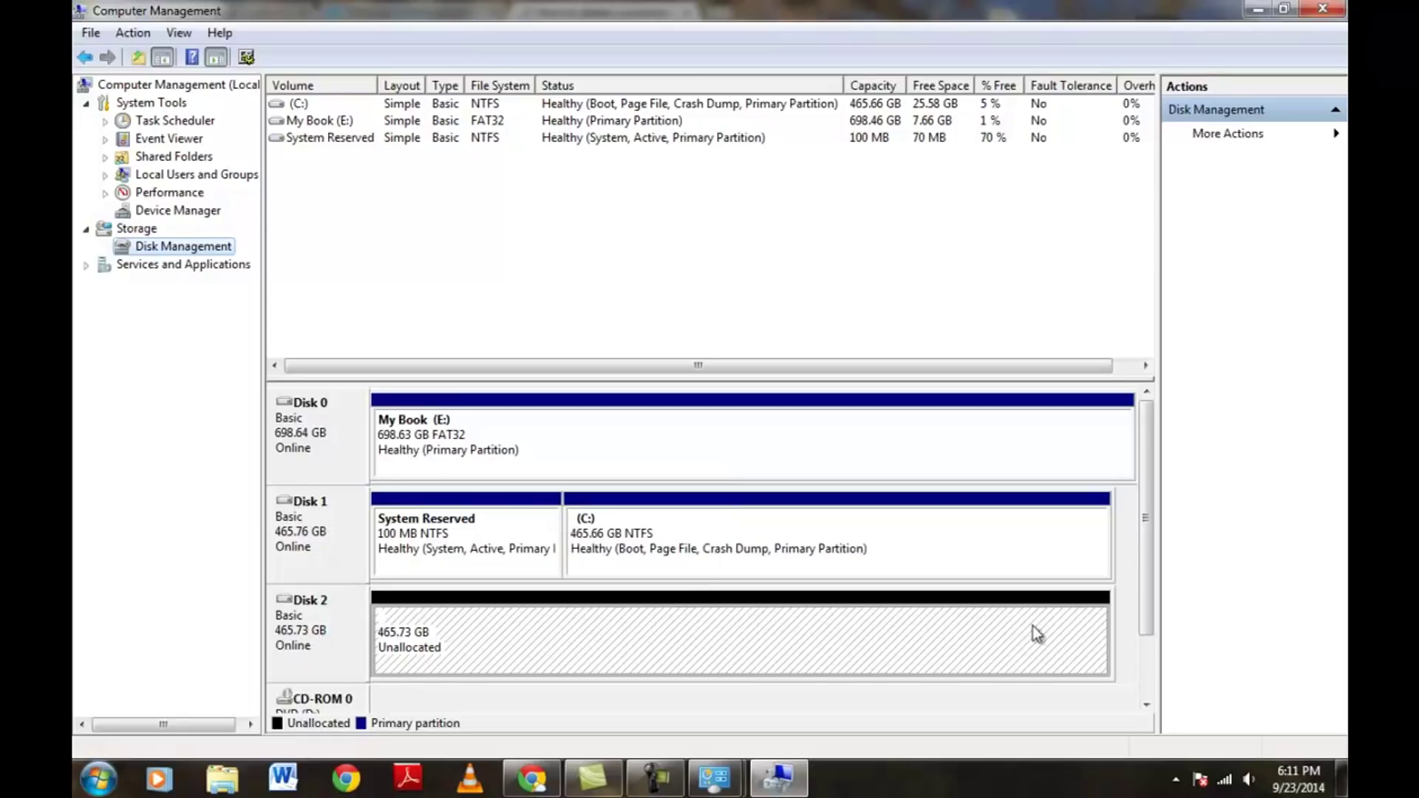
{"action": "right_click", "coordinate": [498, 632]}
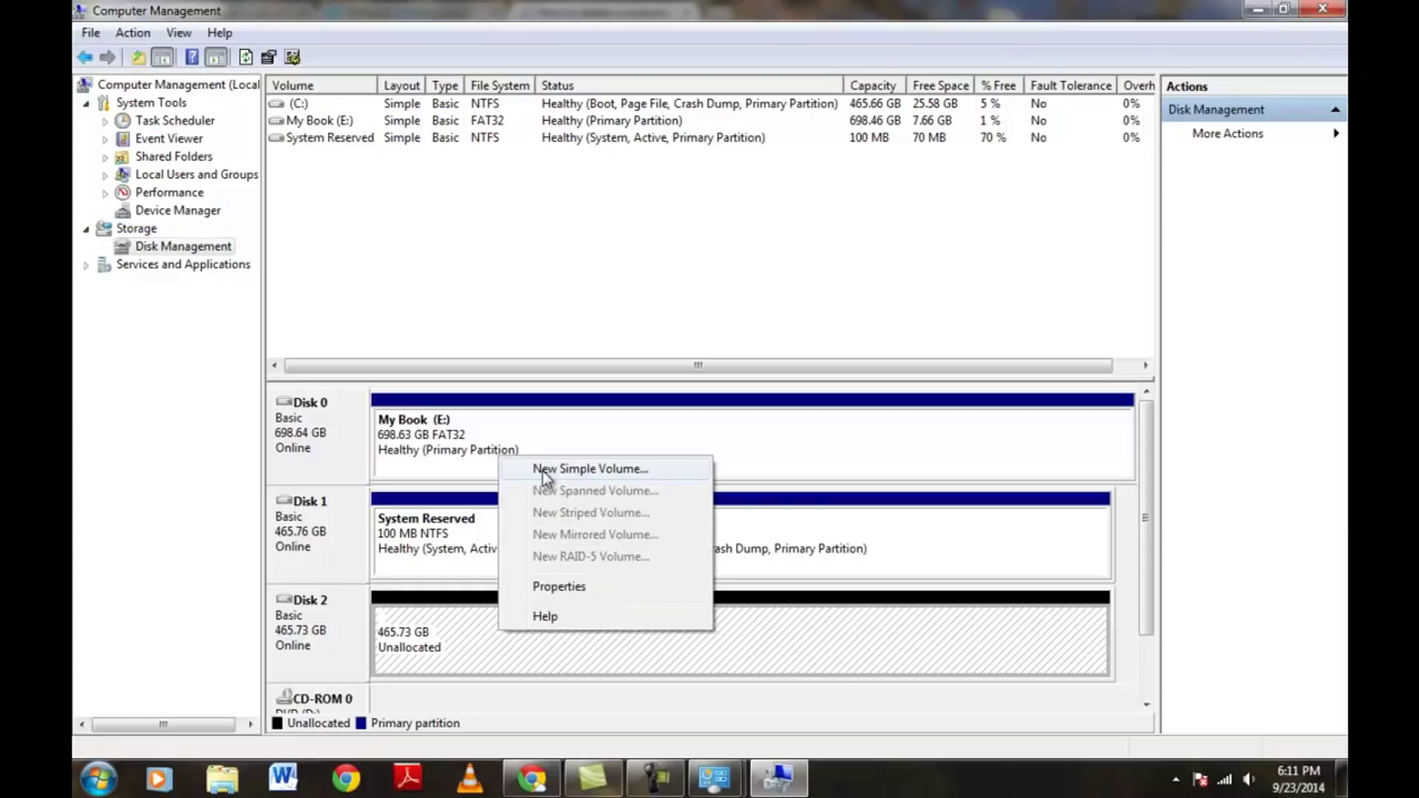
{"action": "left_click", "coordinate": [580, 471]}
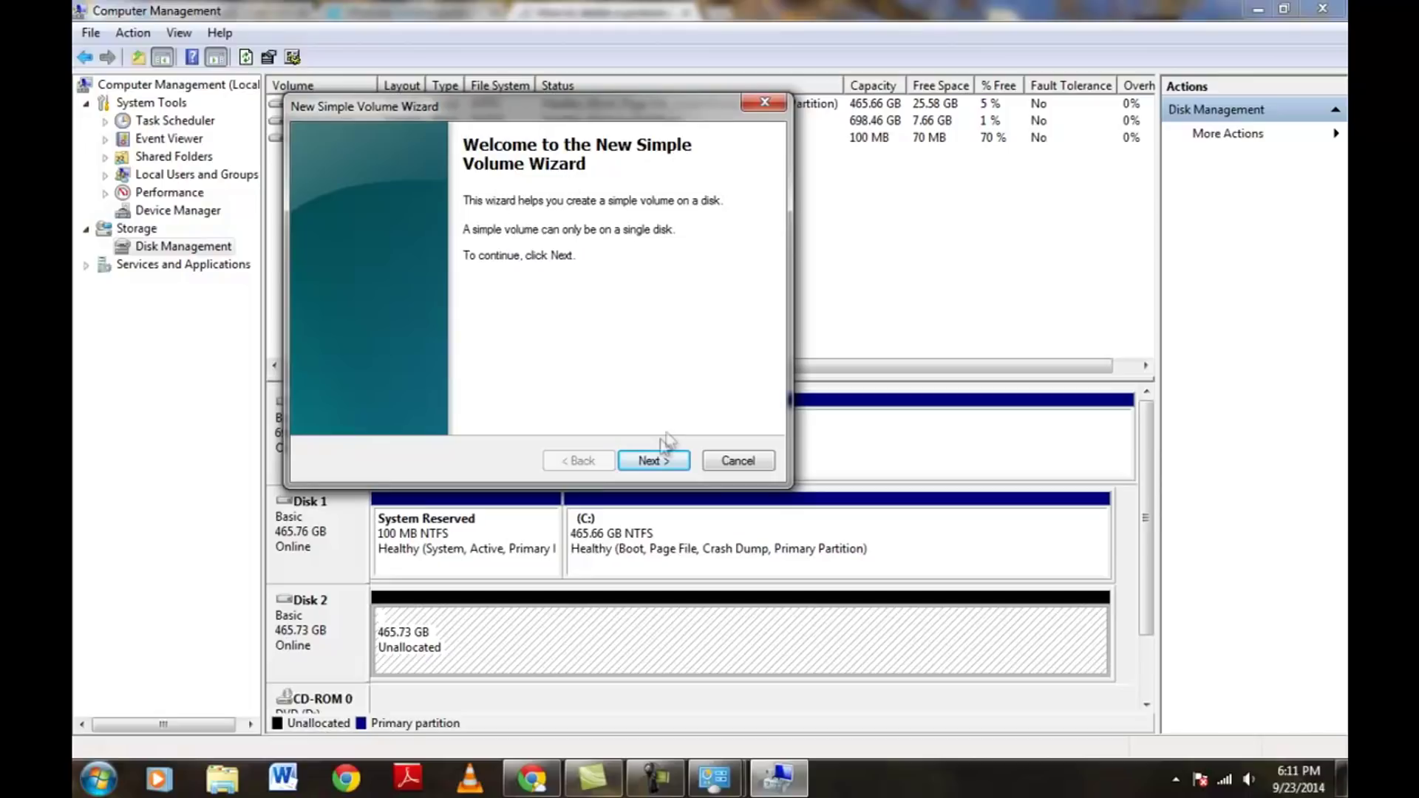
{"action": "left_click", "coordinate": [654, 461]}
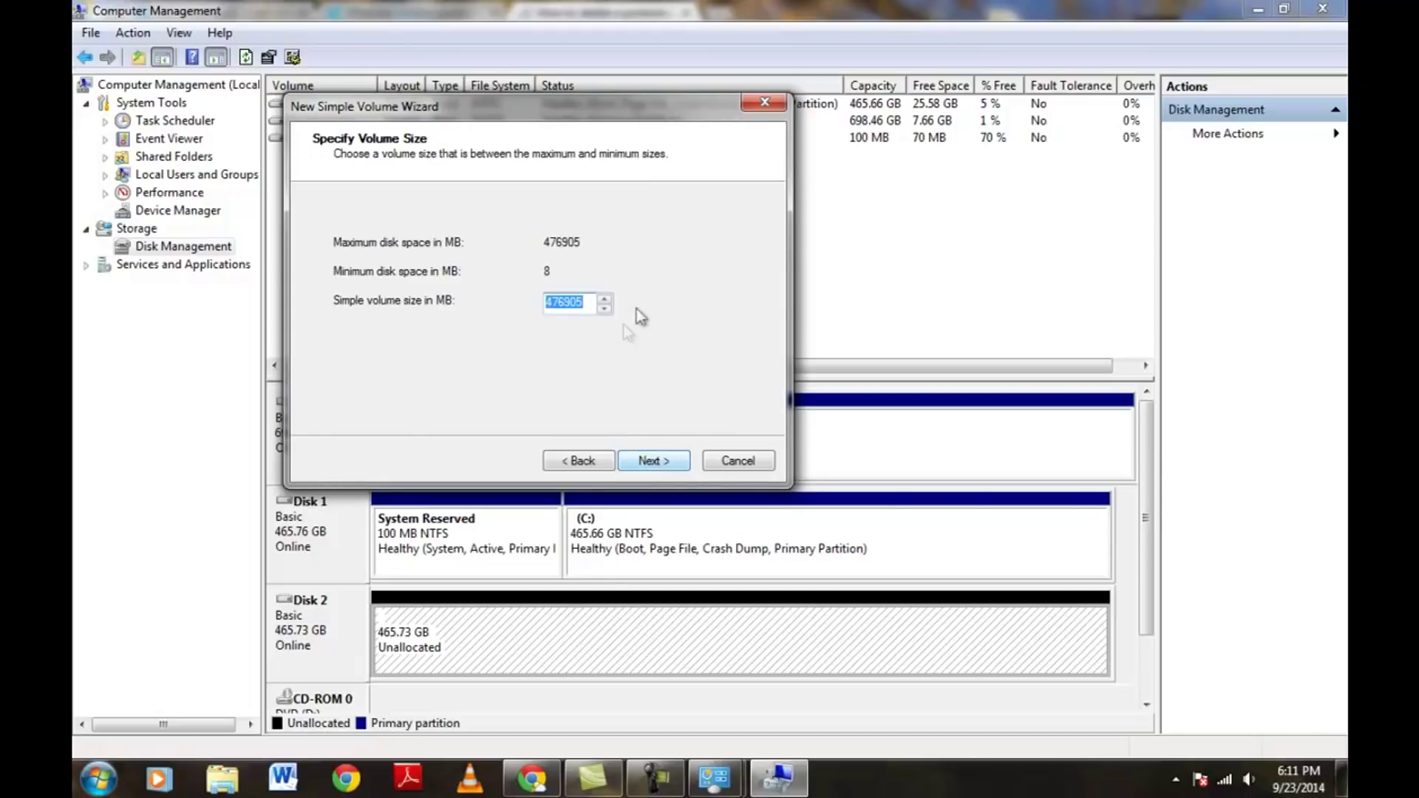
{"action": "left_click", "coordinate": [653, 462]}
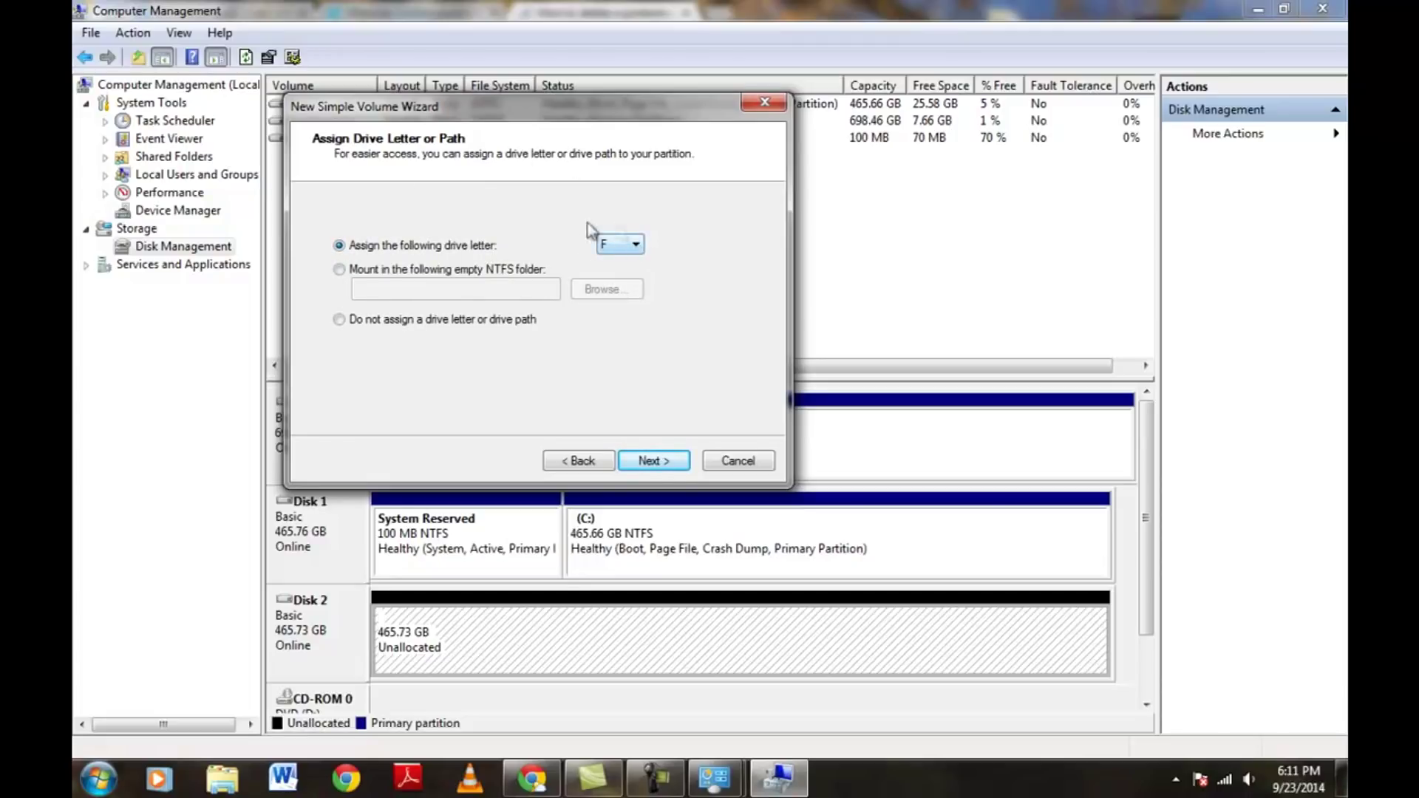
- Assign drive letter G, keep the NTFS quick format, and finish creating the volume
{"action": "left_click", "coordinate": [634, 244]}
{"action": "left_click_drag", "start_coordinate": [637, 102], "coordinate": [654, 194]}
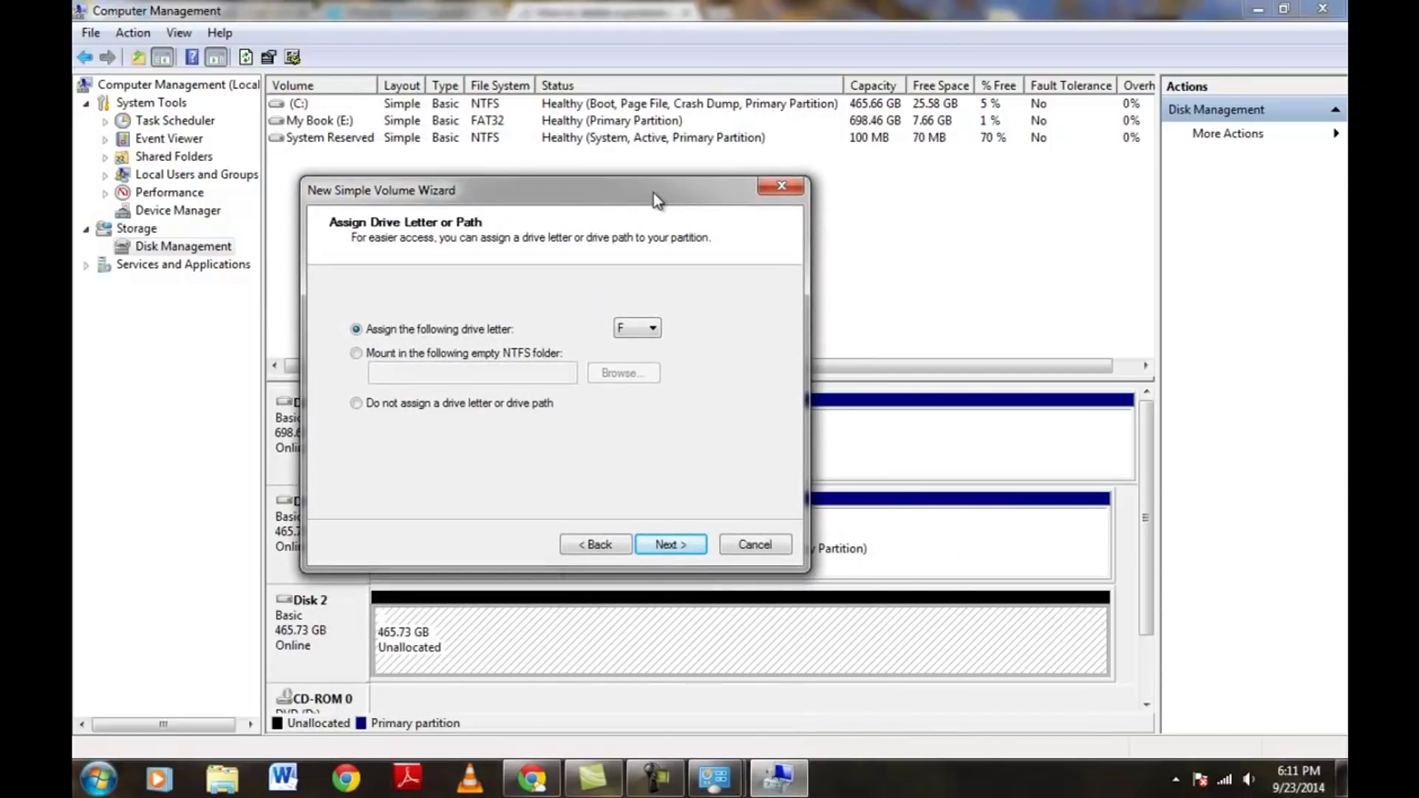
{"action": "left_click", "coordinate": [654, 329]}
{"action": "left_click", "coordinate": [633, 359]}
{"action": "left_click", "coordinate": [669, 546]}
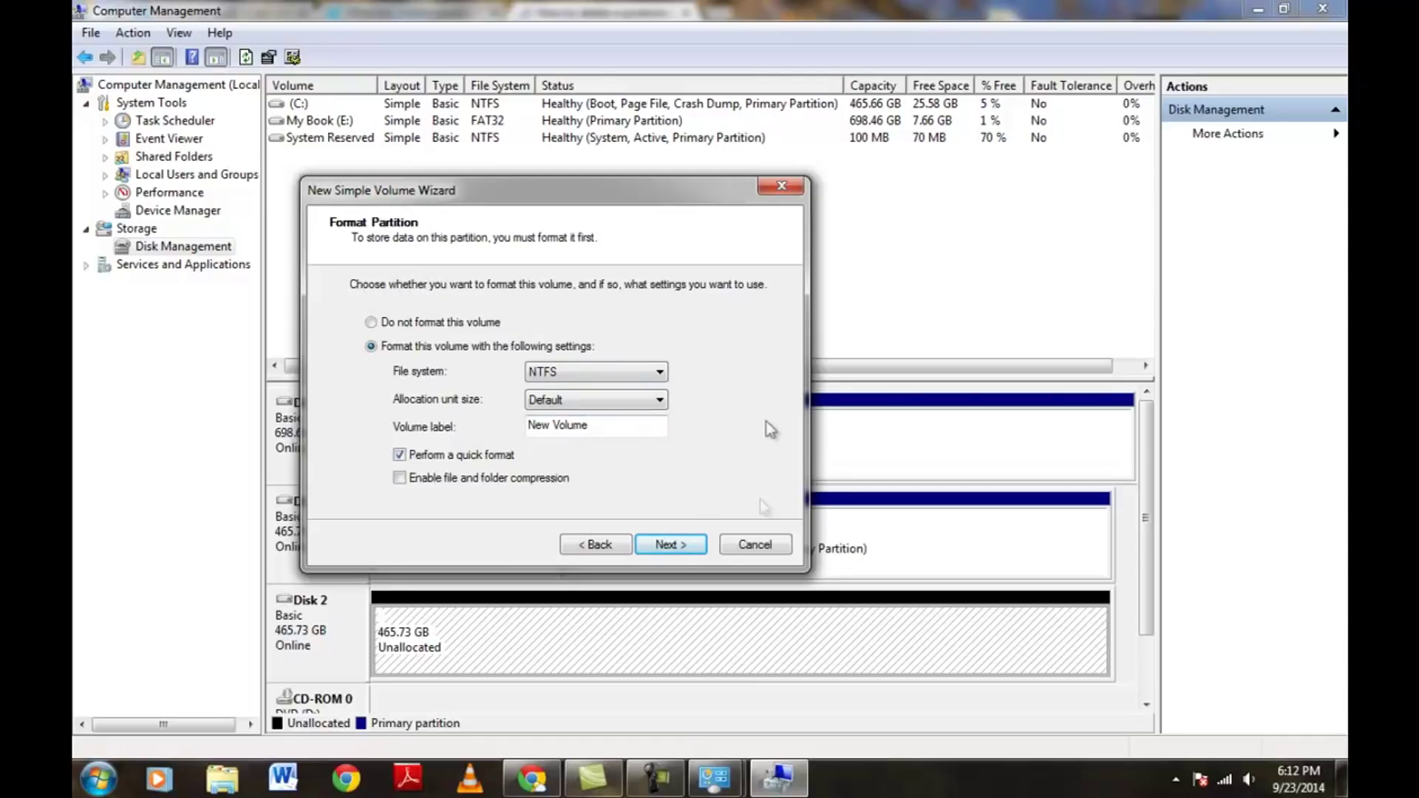
{"action": "left_click", "coordinate": [667, 547]}
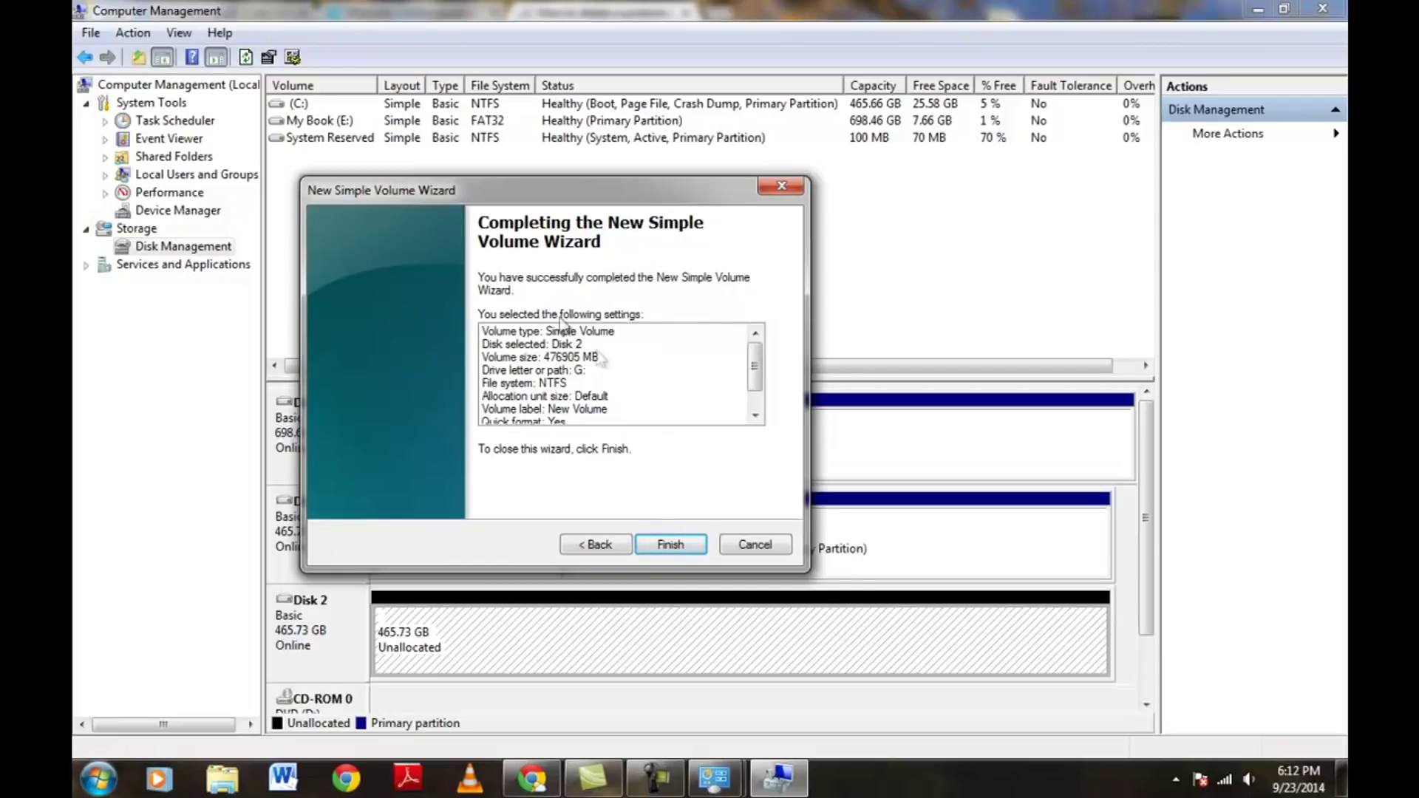
{"action": "left_click", "coordinate": [665, 548]}
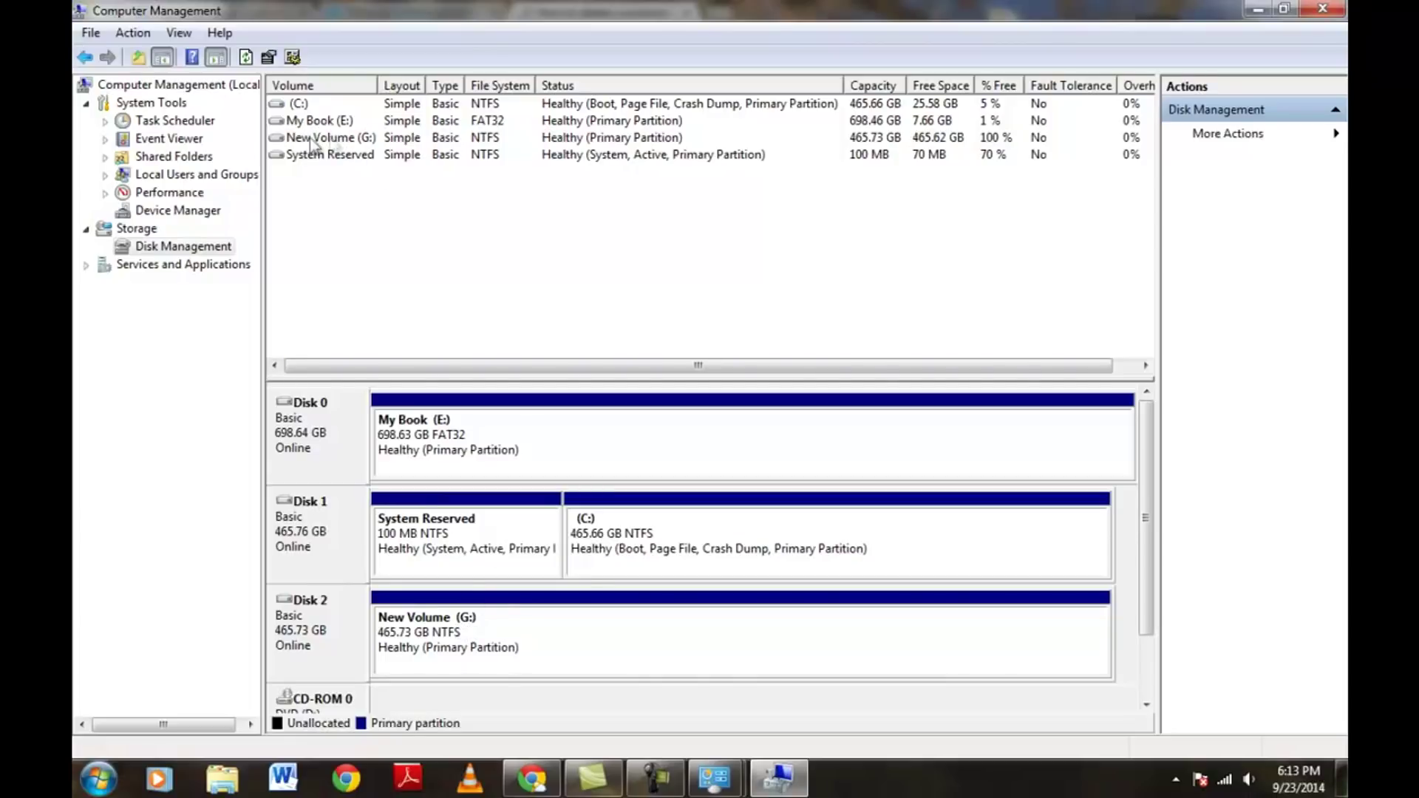
{"action": "right_click", "coordinate": [348, 139]}
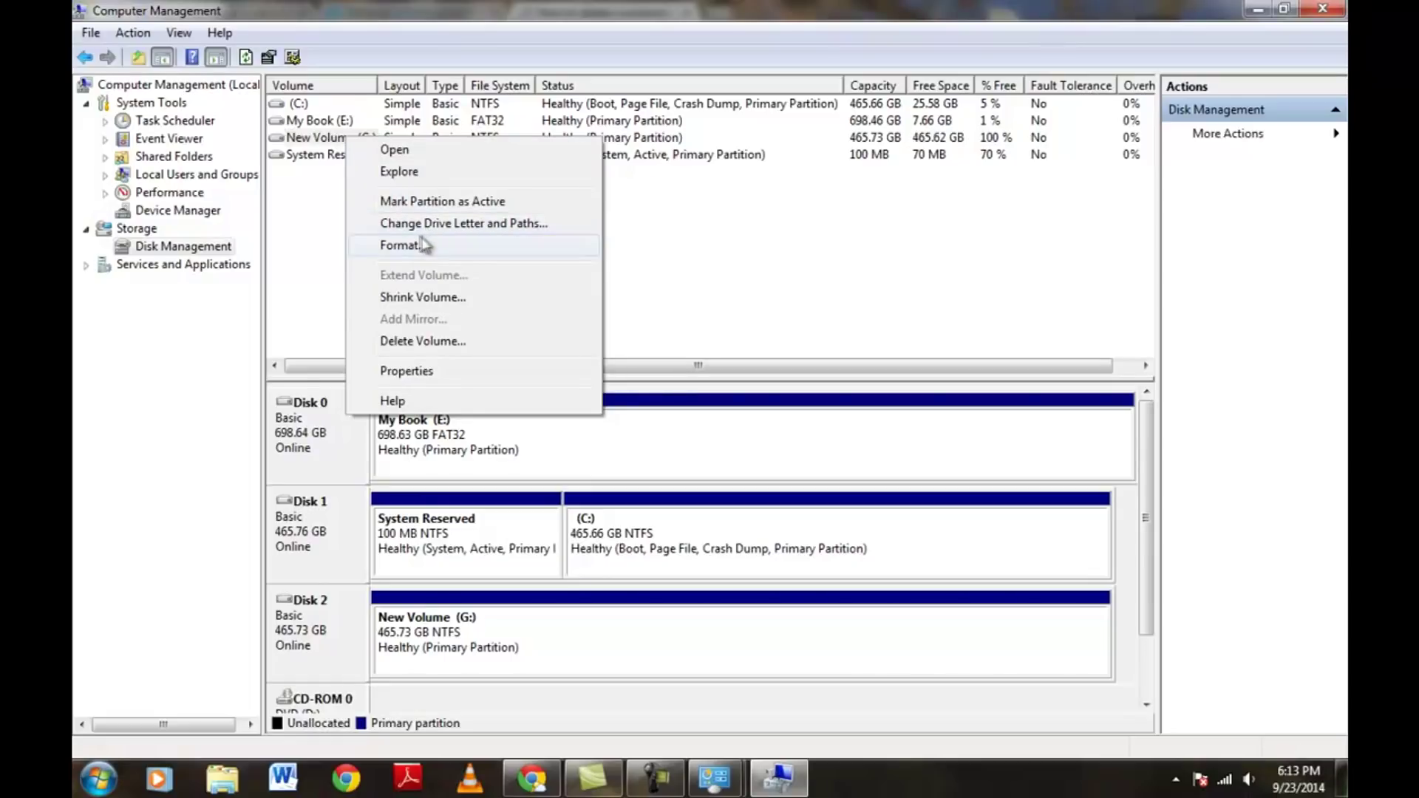
{"action": "left_click", "coordinate": [229, 375]}
{"action": "left_click", "coordinate": [327, 125]}
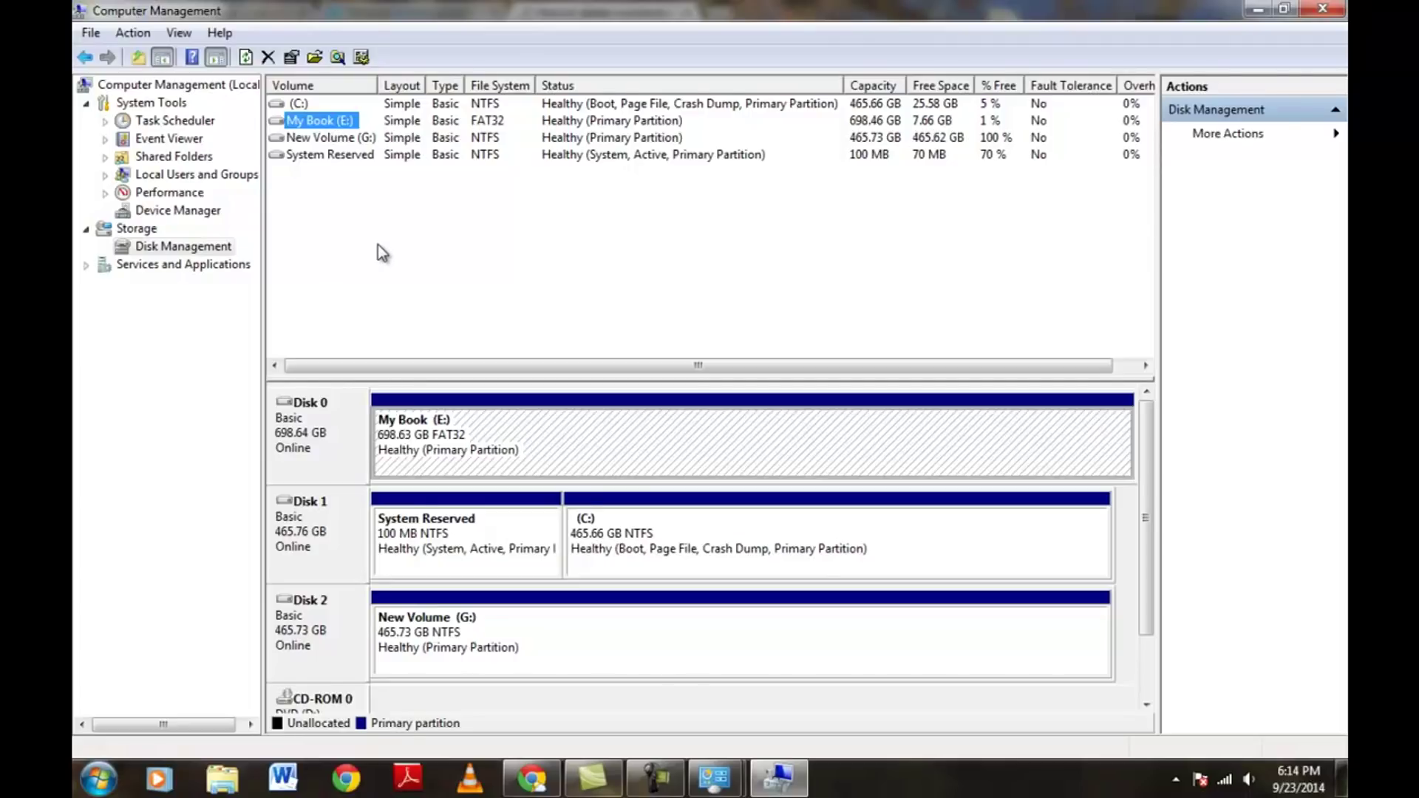
- Minimize Computer Management and open Computer to view all drives
{"action": "left_click", "coordinate": [1257, 9]}
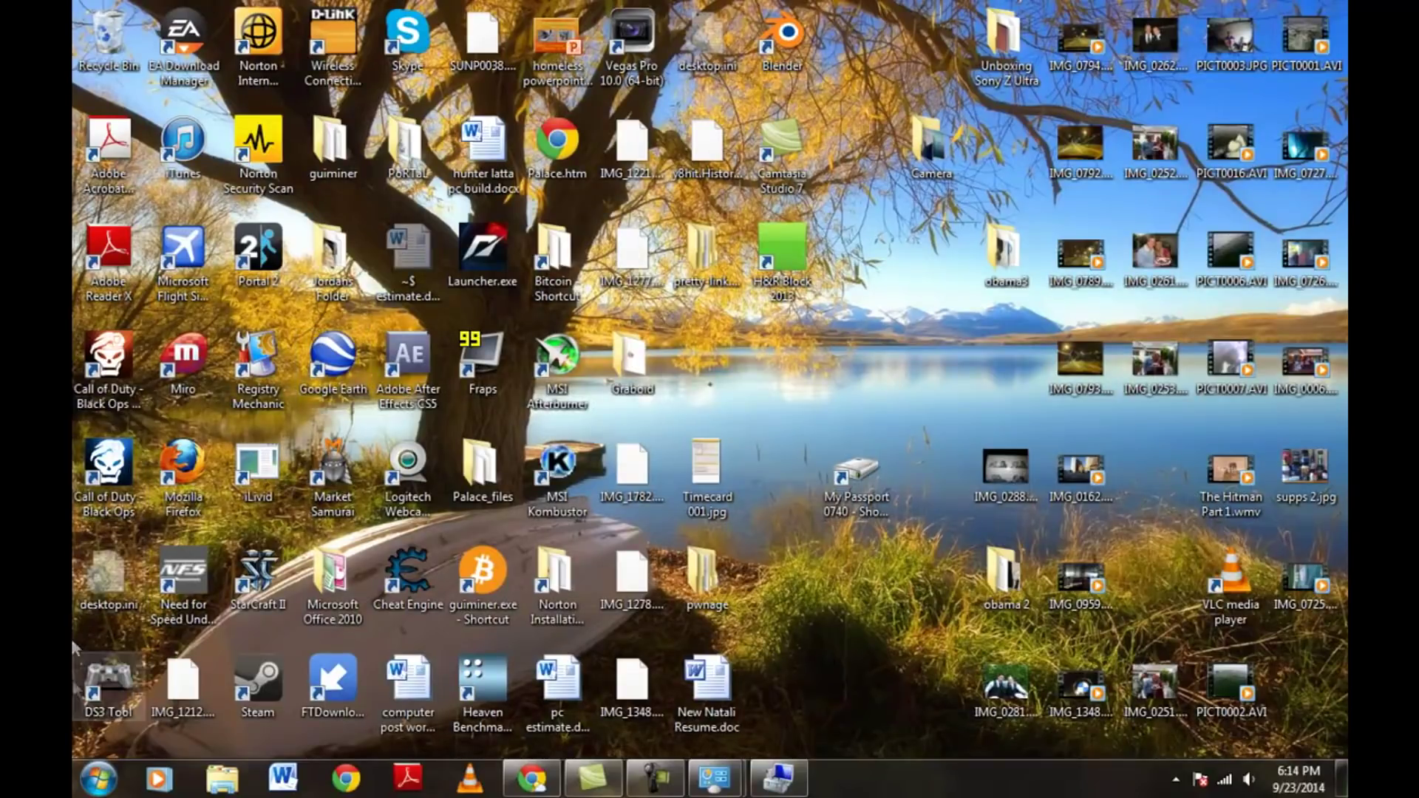
{"action": "left_click", "coordinate": [96, 782]}
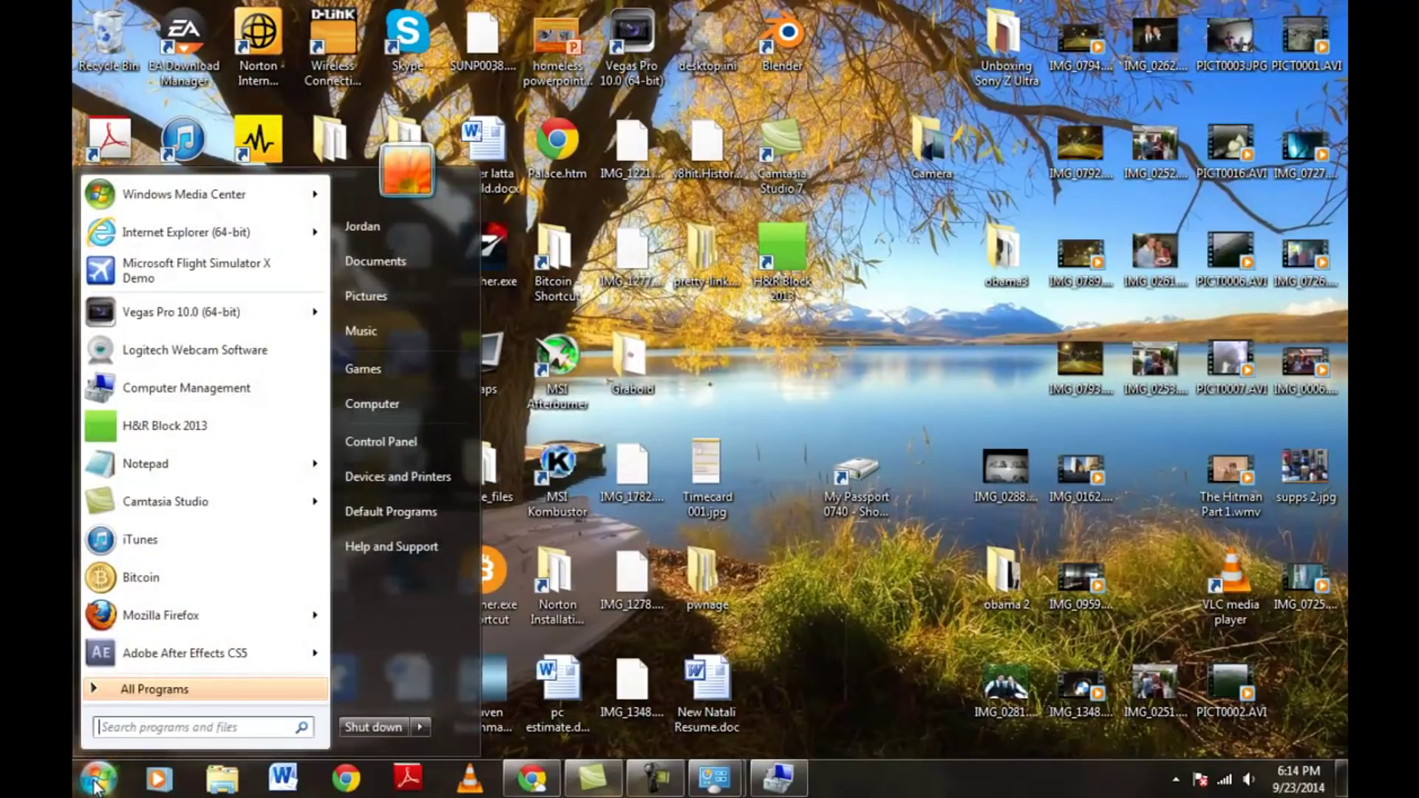
{"action": "left_click", "coordinate": [365, 403]}
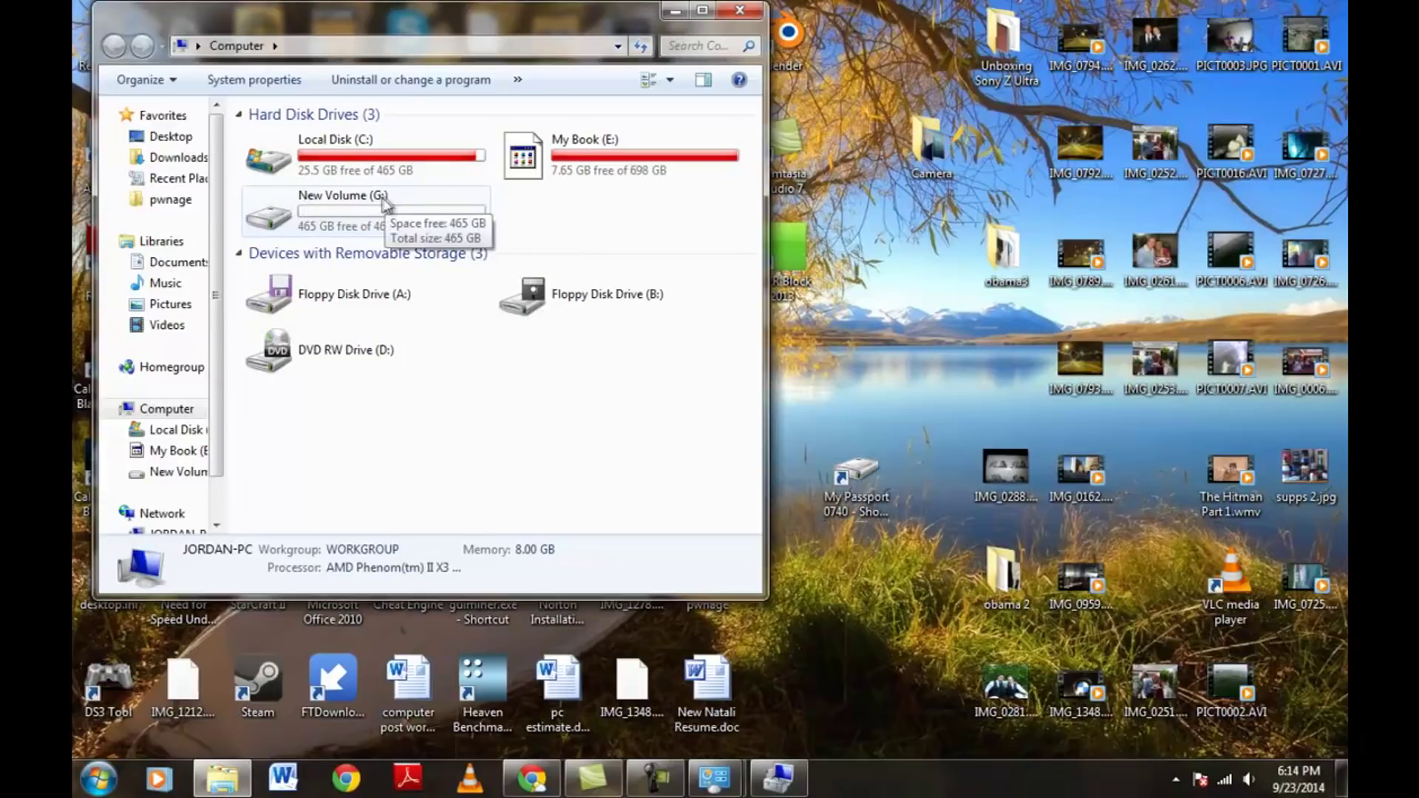
- Rename New Volume (G:) to 'WD Passport' and open the drive
{"action": "left_click", "coordinate": [330, 198]}
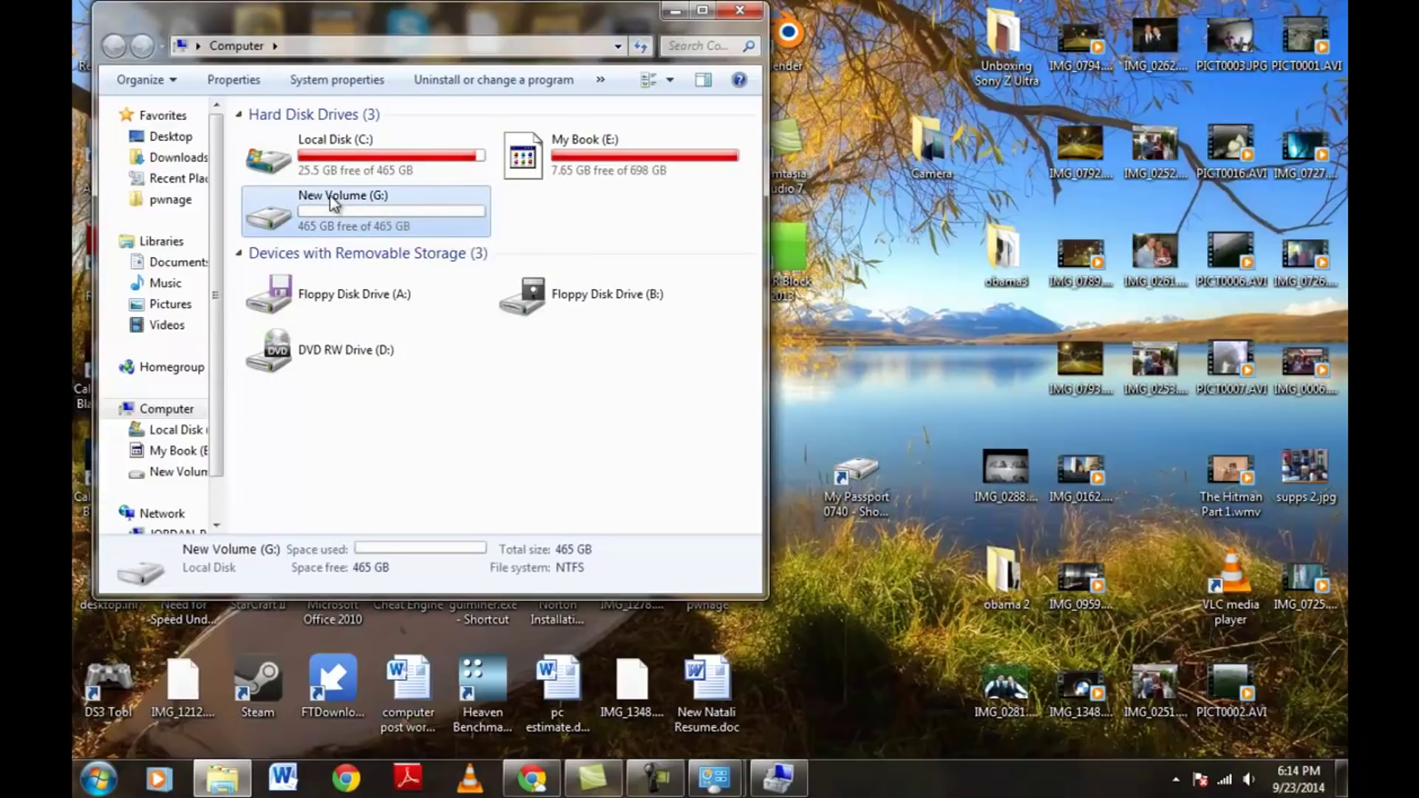
{"action": "left_click", "coordinate": [331, 198]}
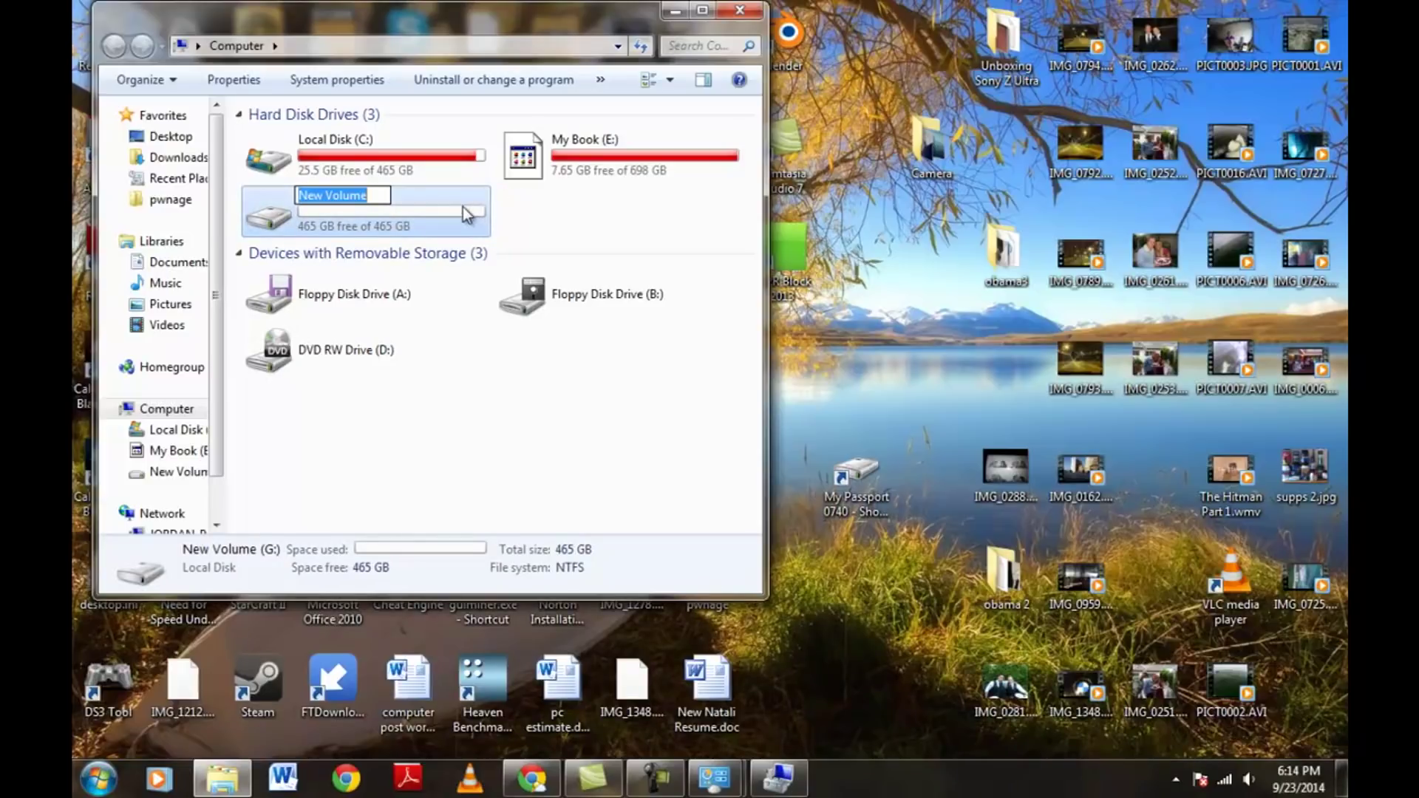
{"action": "type", "text": "WD"}
{"action": "key", "text": "BackSpace"}
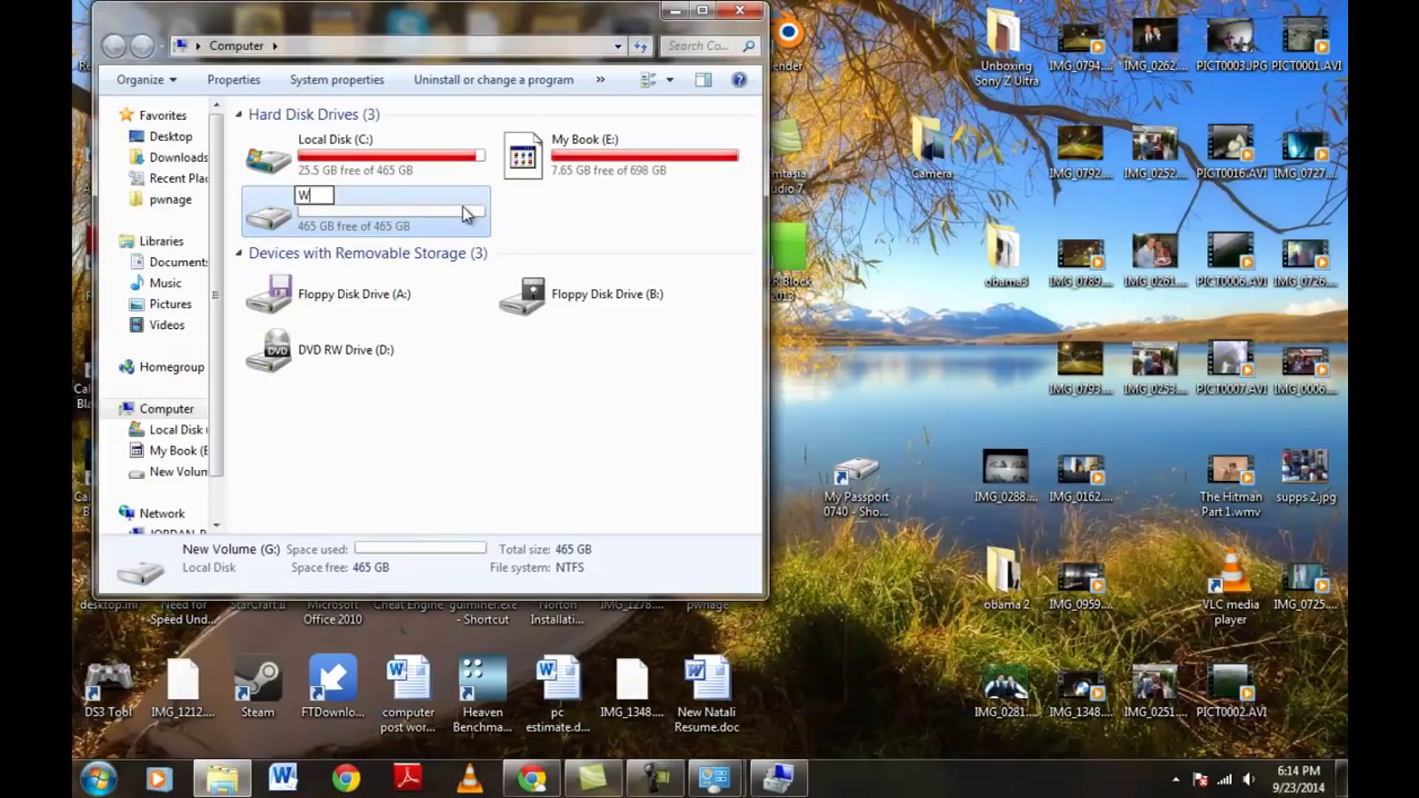
{"action": "type", "text": "D Passport"}
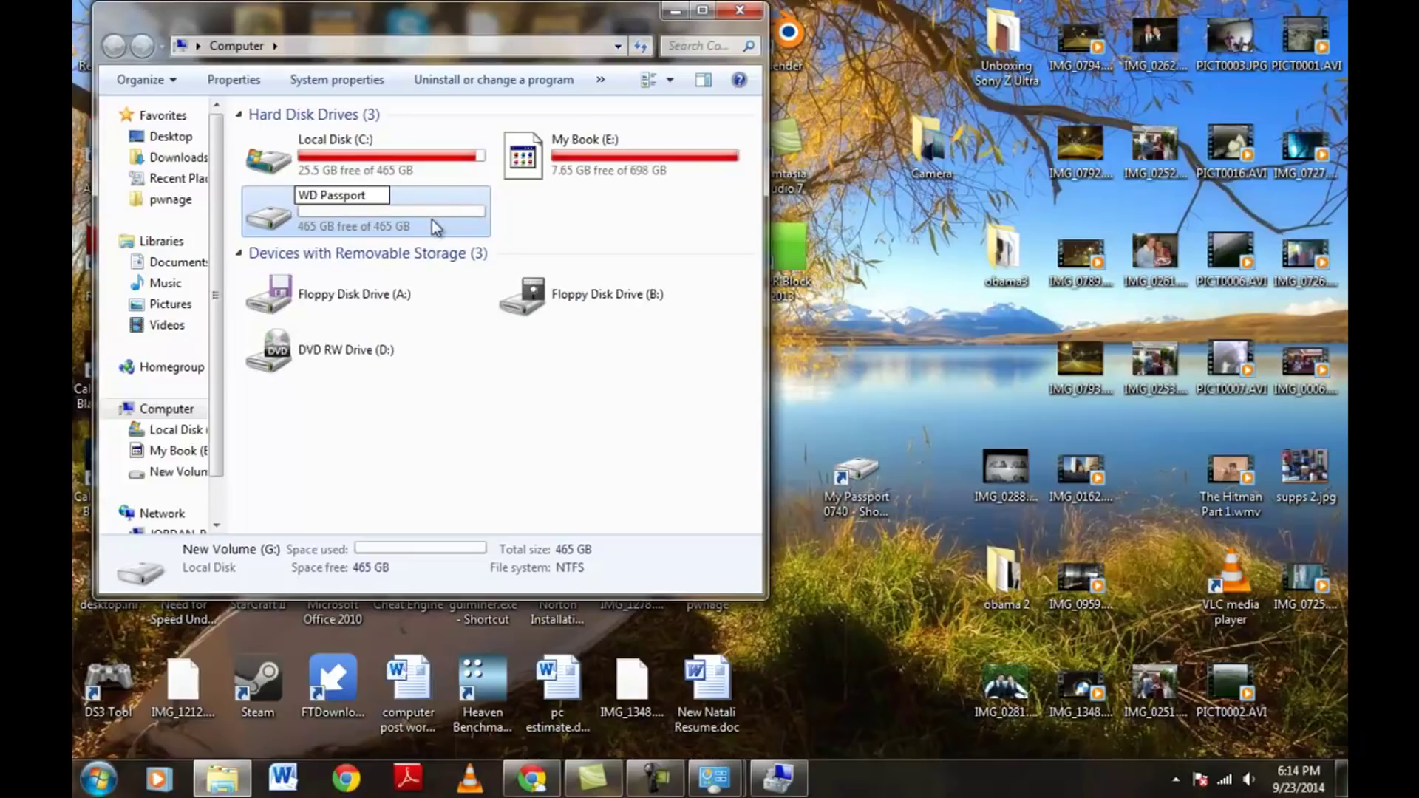
{"action": "key", "text": "Escape"}
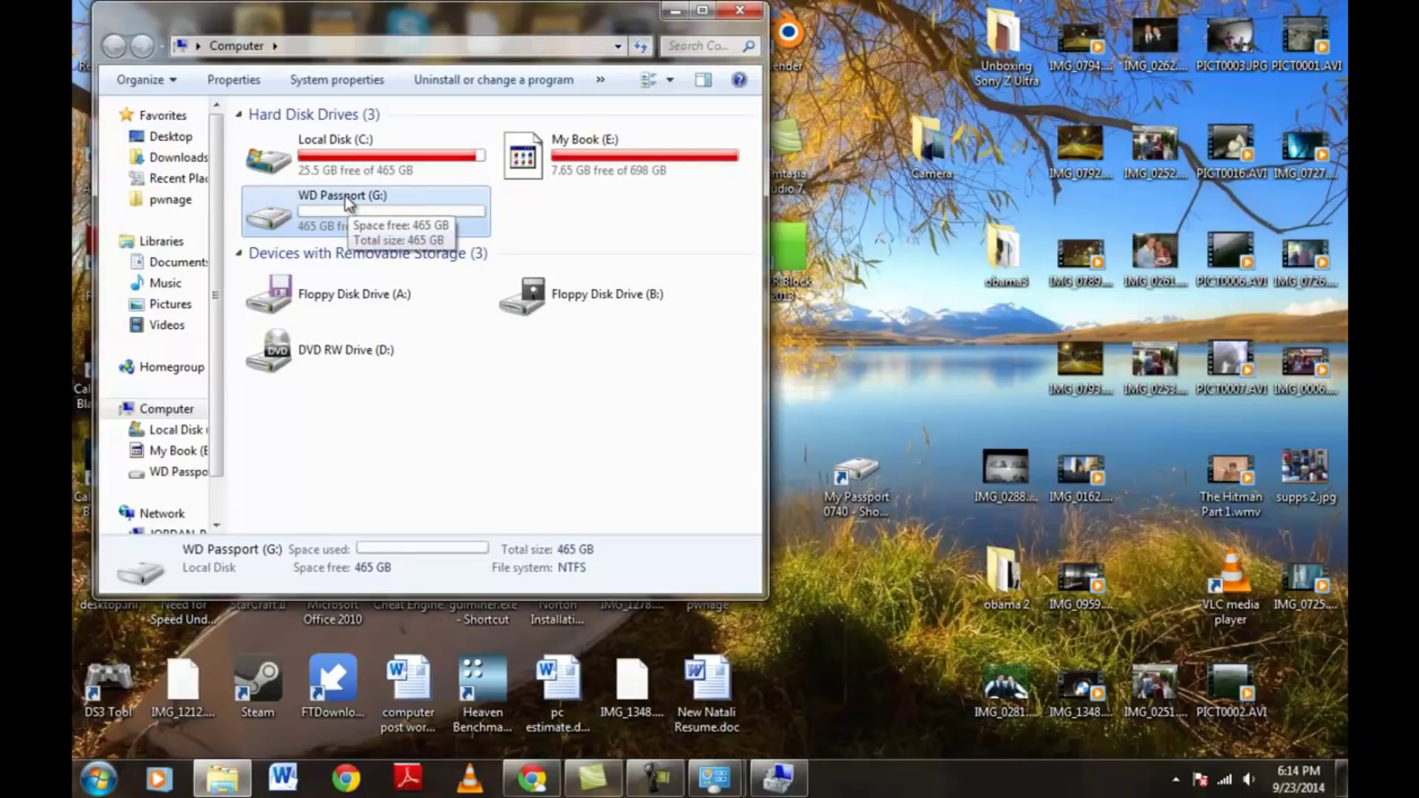
{"action": "left_click", "coordinate": [344, 196]}
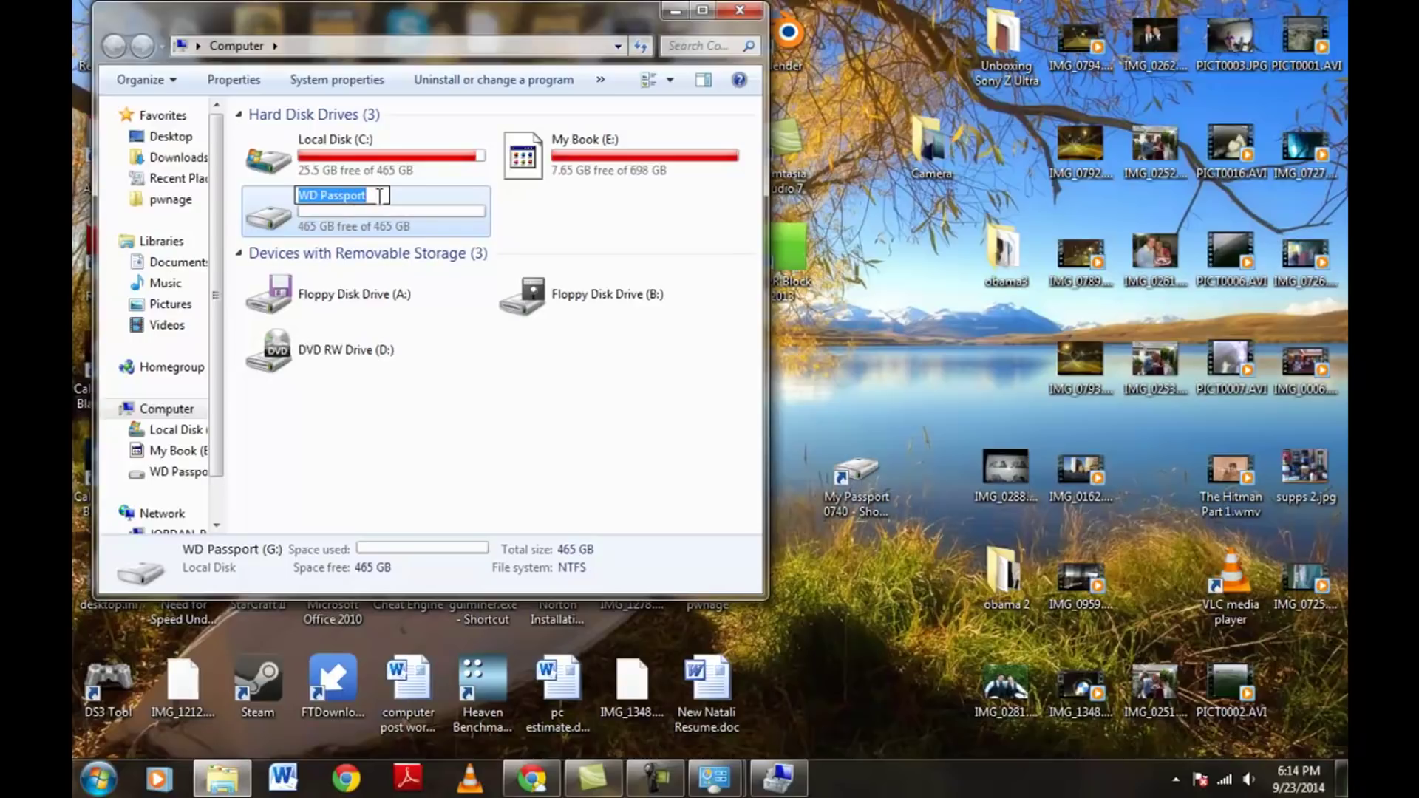
{"action": "key", "text": "Return"}
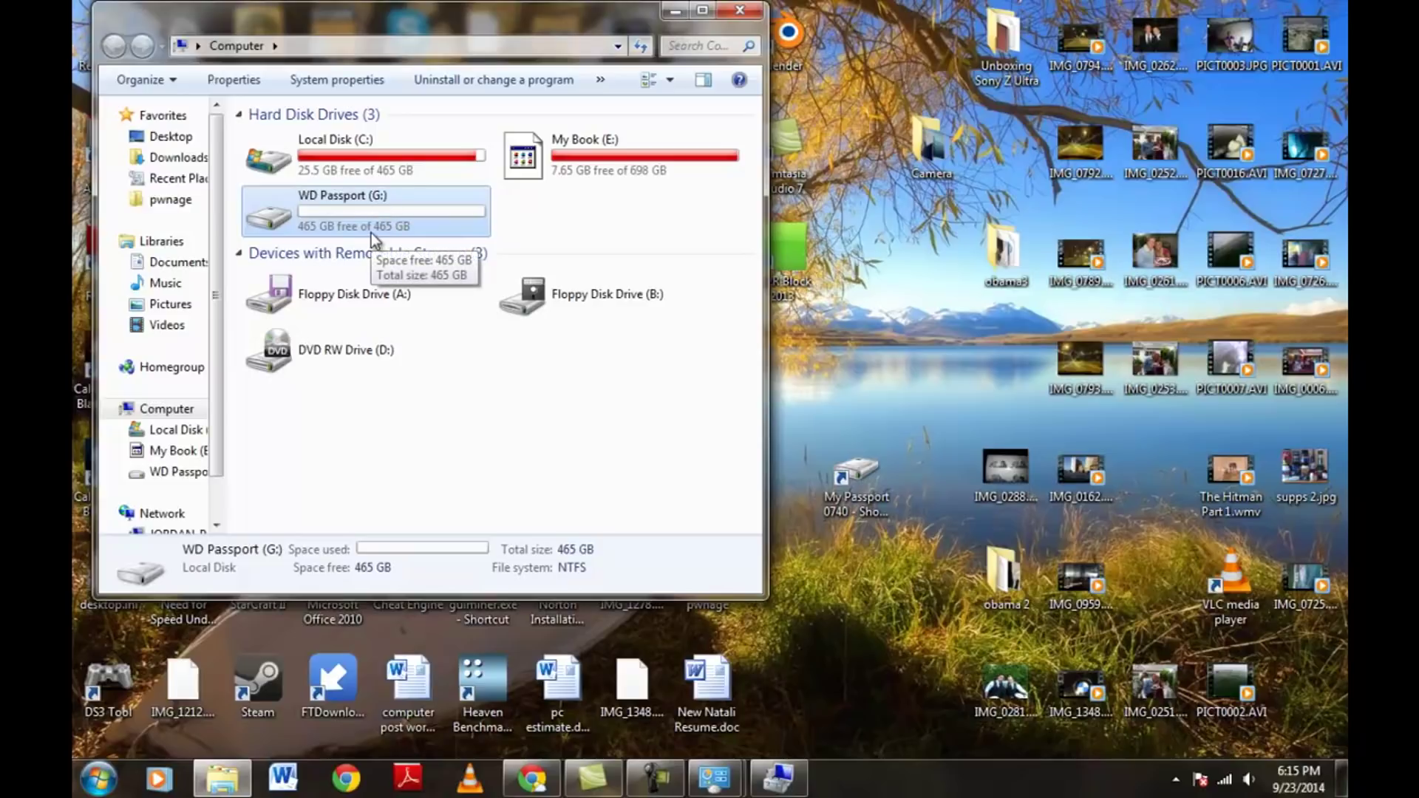
{"action": "double_click", "coordinate": [370, 211]}
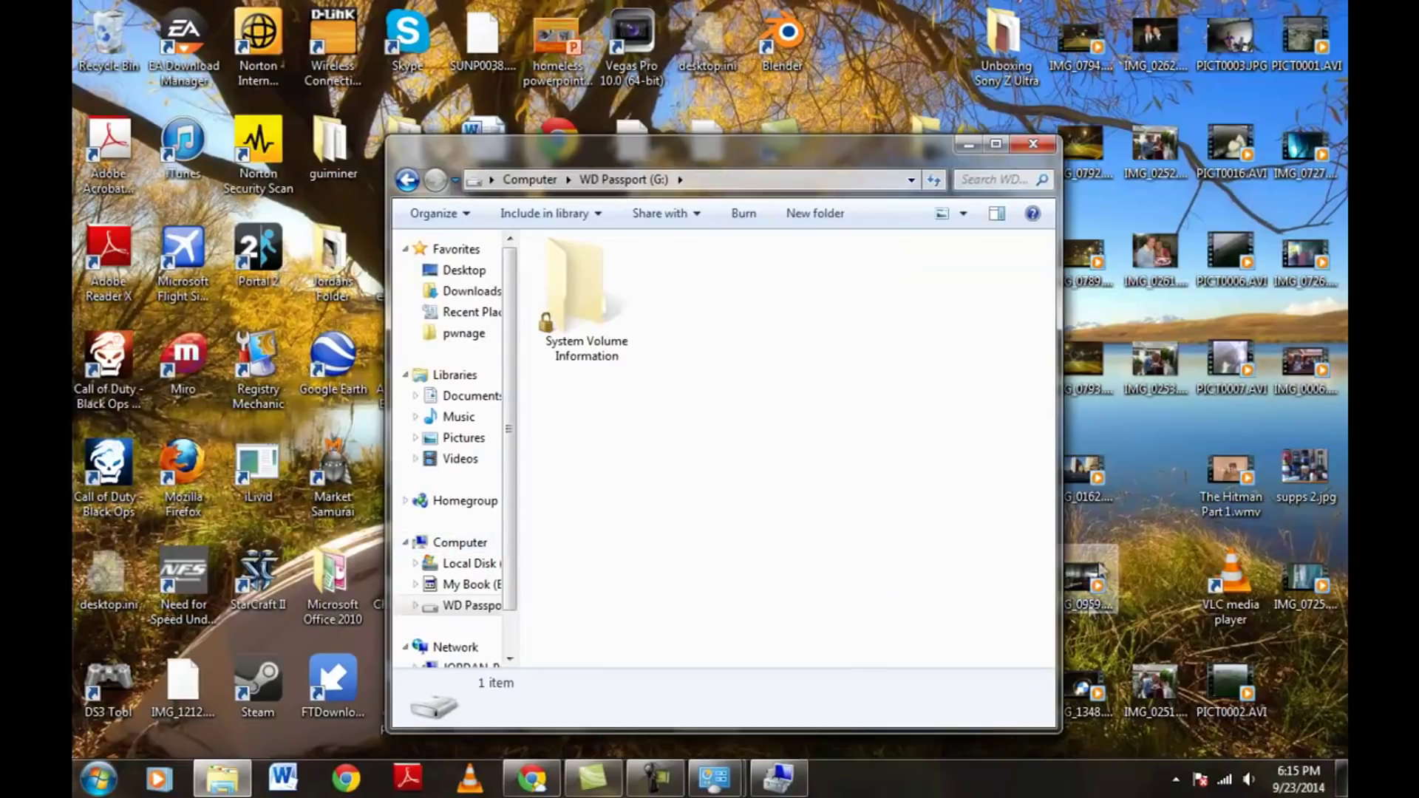
- Copy The Hitman Part 1.wmv onto G:, play it in VLC, then close VLC
{"action": "left_click_drag", "start_coordinate": [1230, 469], "coordinate": [799, 547]}
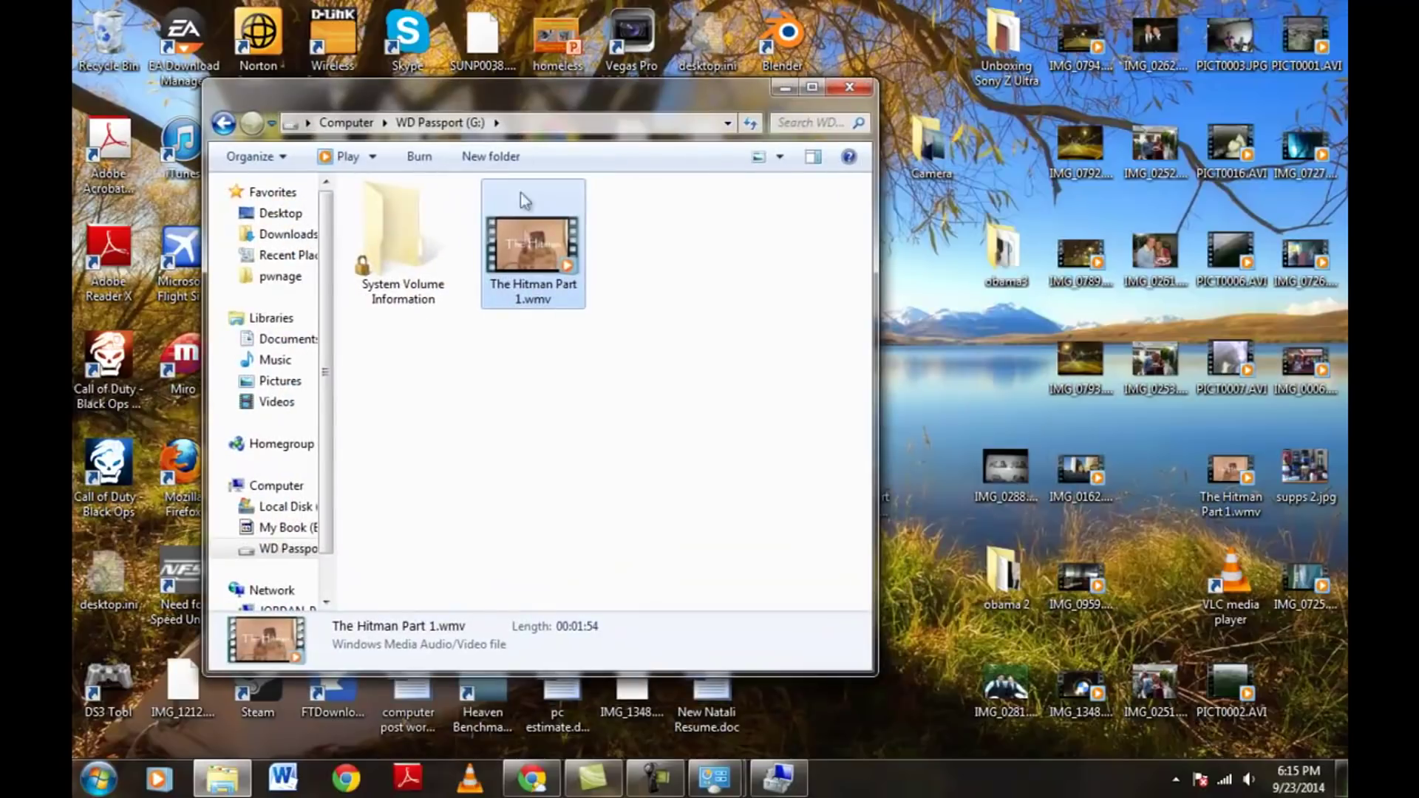
{"action": "left_click_drag", "start_coordinate": [529, 244], "coordinate": [1198, 584]}
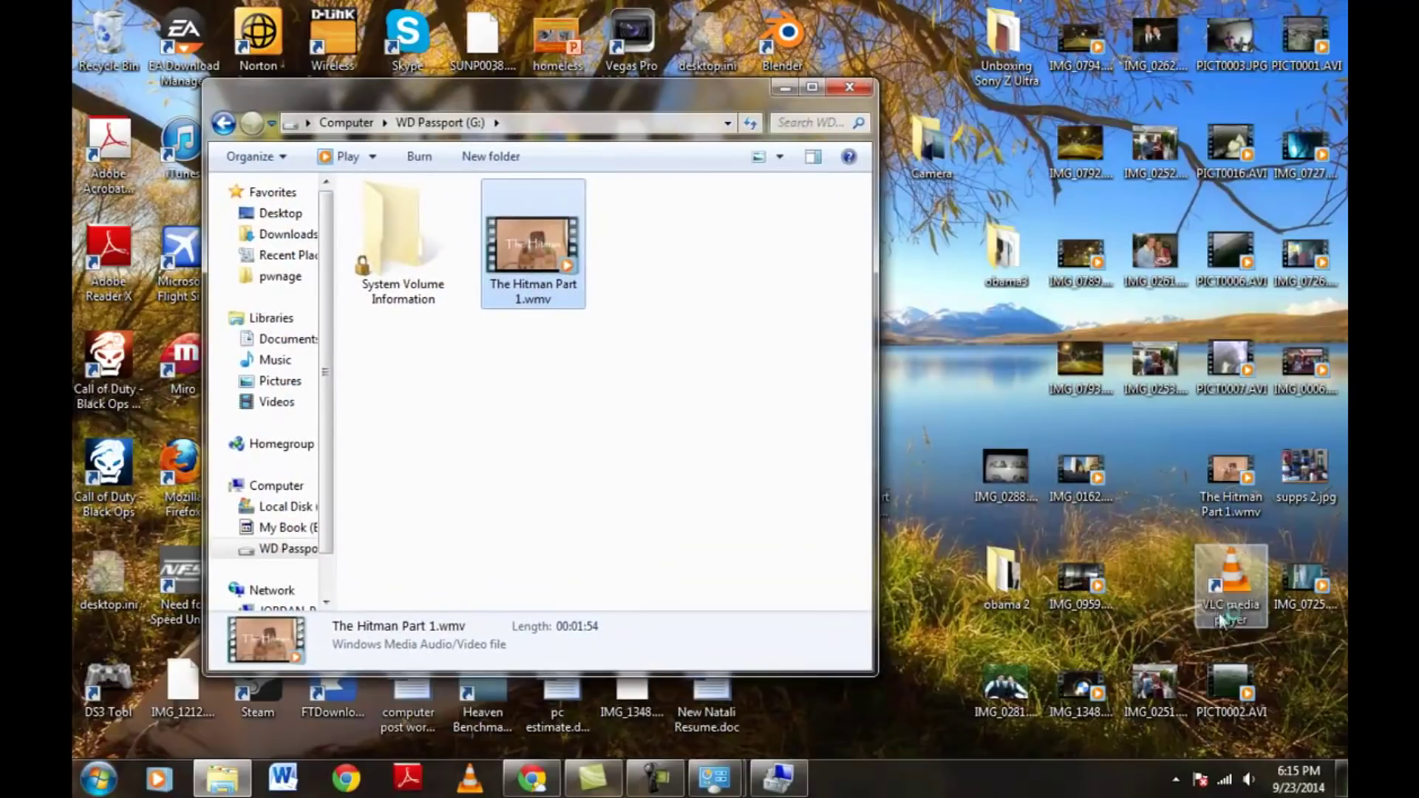
{"action": "double_click", "coordinate": [1198, 581]}
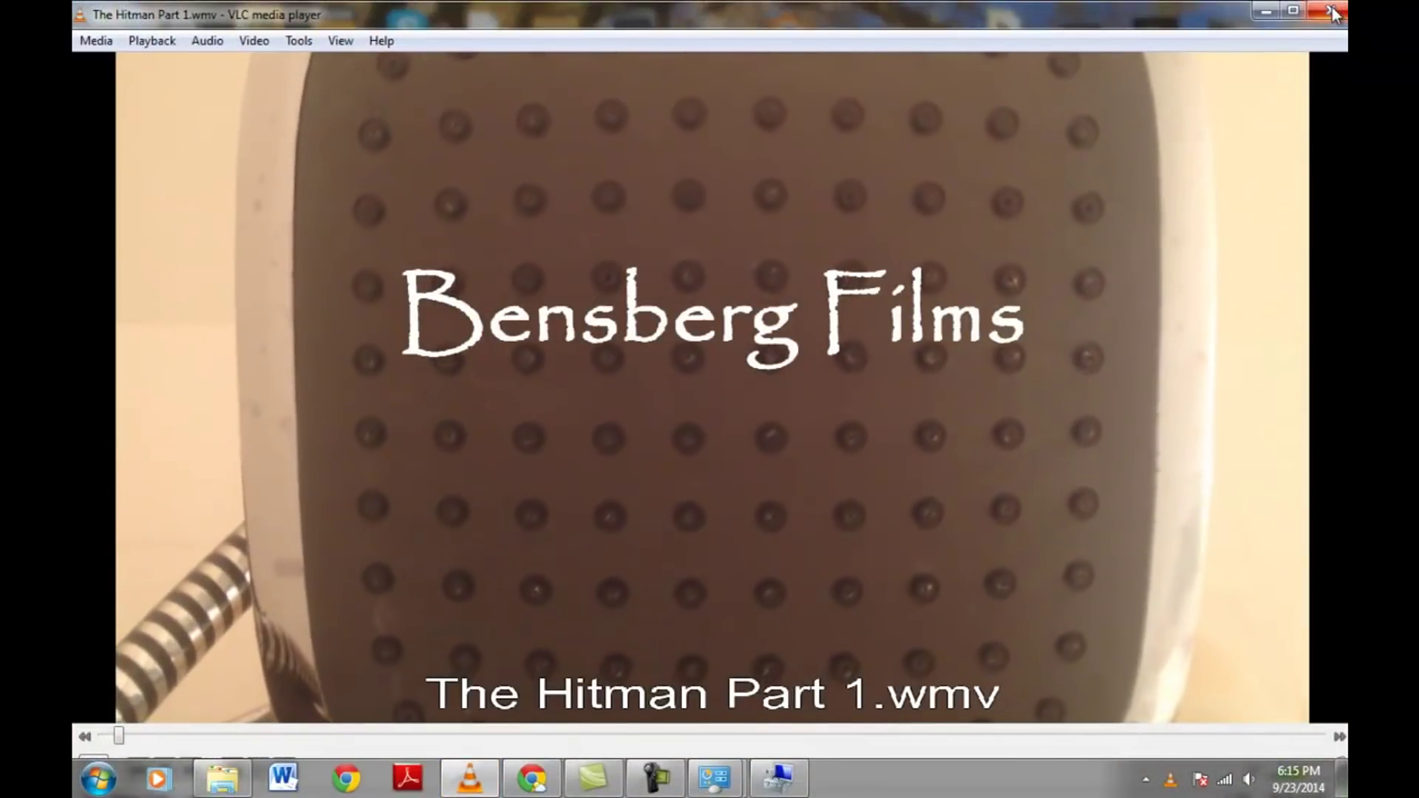
{"action": "left_click", "coordinate": [1331, 11]}
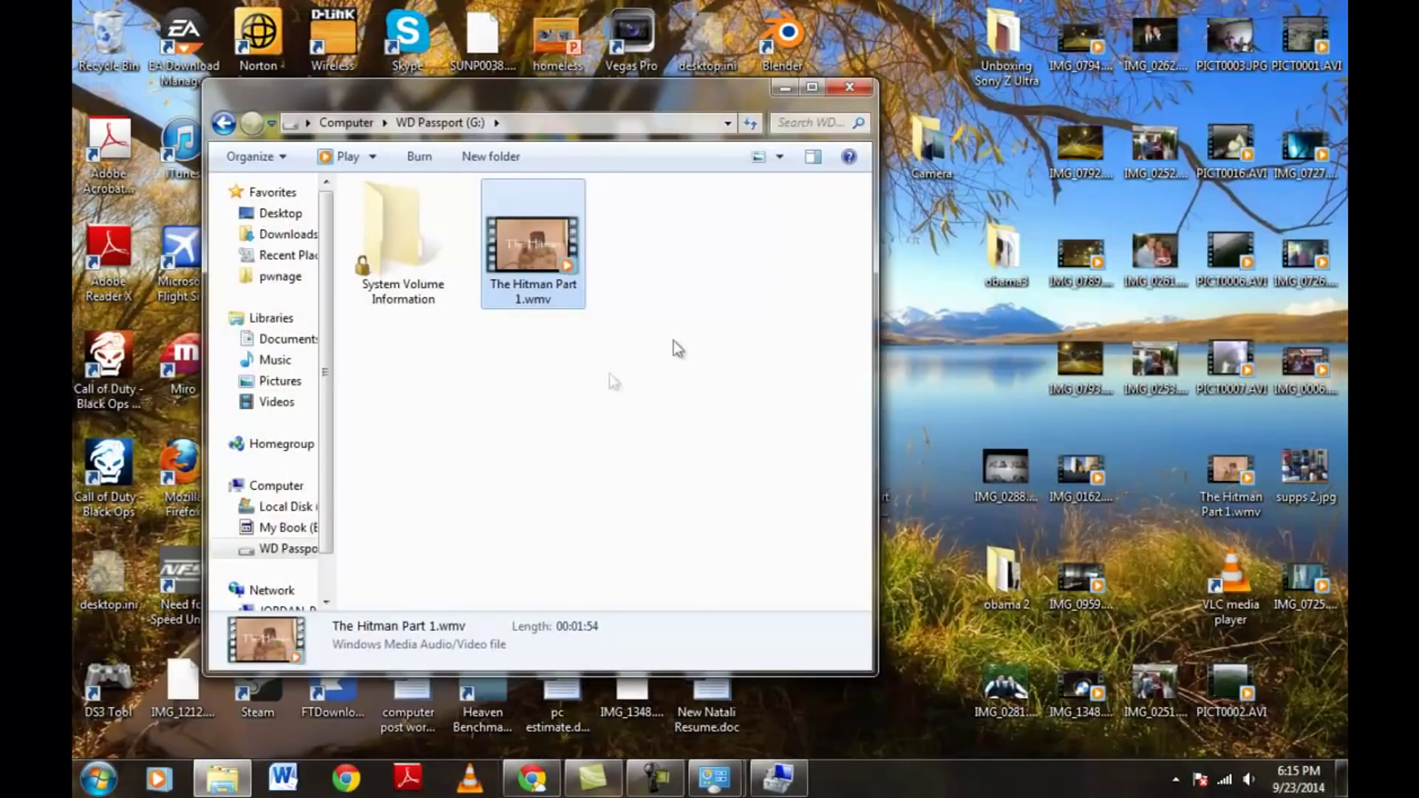